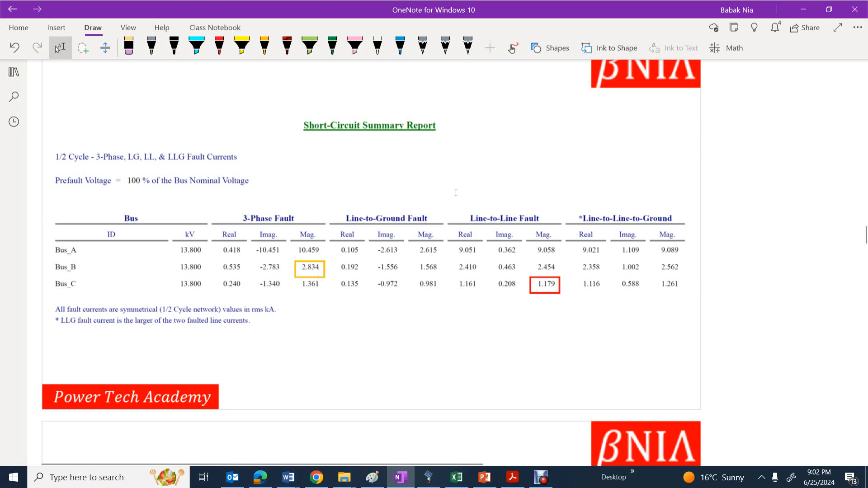
Examine the 3-phase and line-to-line fault current columns in the Short-Circuit Summary Report
drag(454, 192, 570, 309)
drag(209, 195, 337, 307)
mouse_move(442, 174)
mouse_down()
mouse_move(539, 309)
mouse_move(572, 335)
mouse_up()
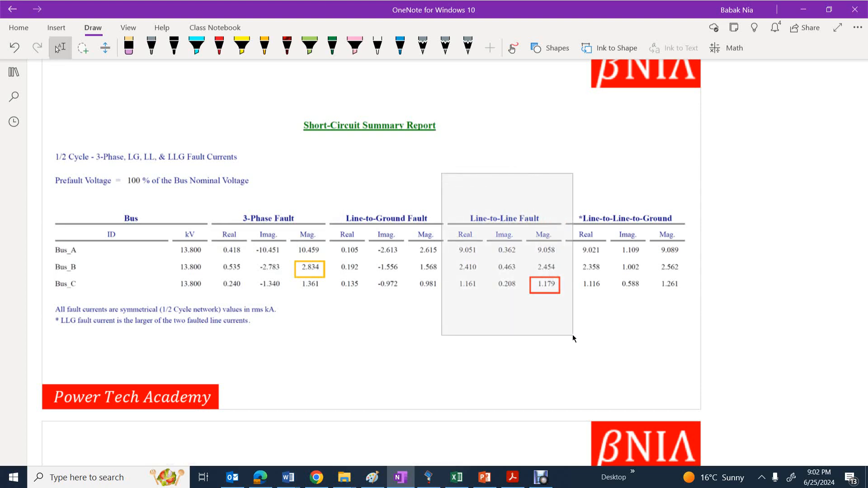
drag(572, 335, 572, 335)
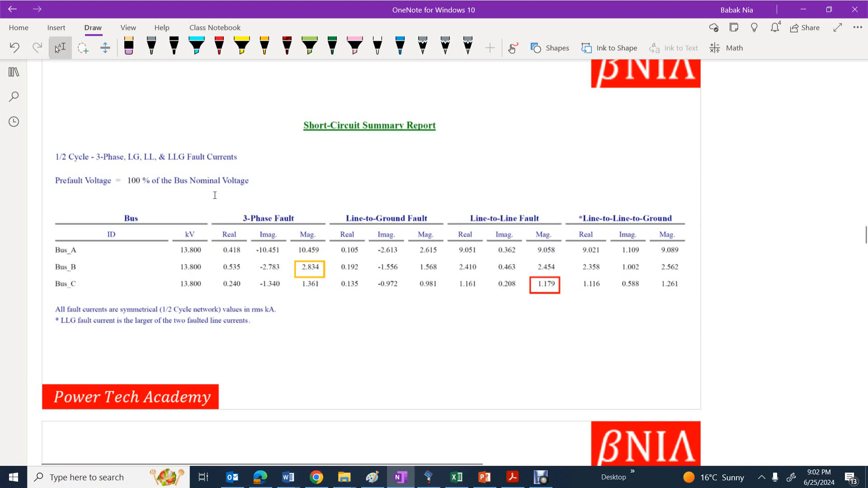
drag(215, 195, 336, 325)
click(337, 325)
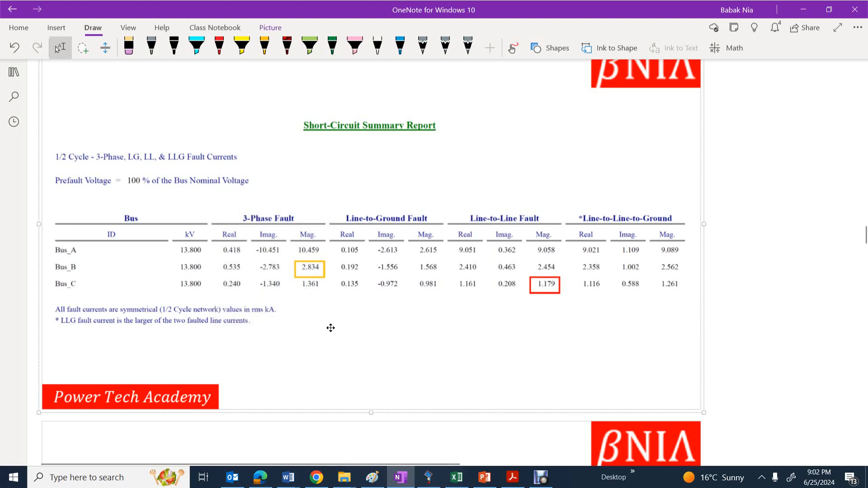
Review the OCR_A minimum fault current and the minimum, maximum and selected tap calculations on the following slide
scroll(330, 328, down, 5)
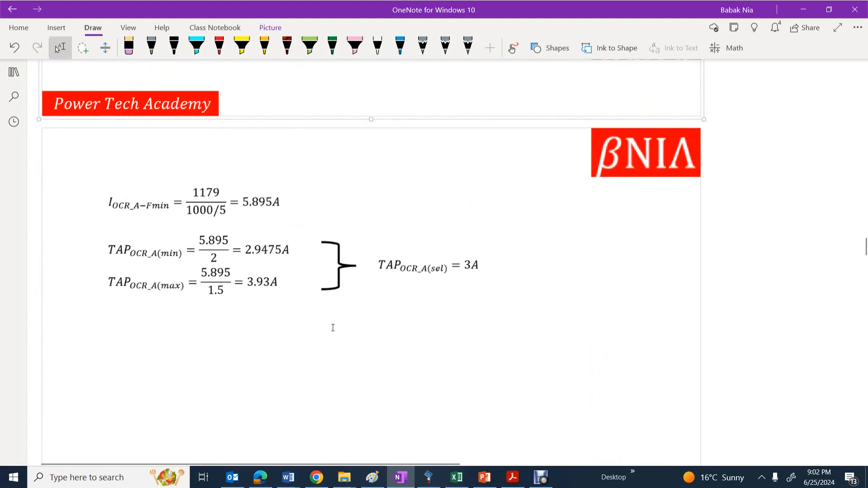
drag(166, 145, 232, 202)
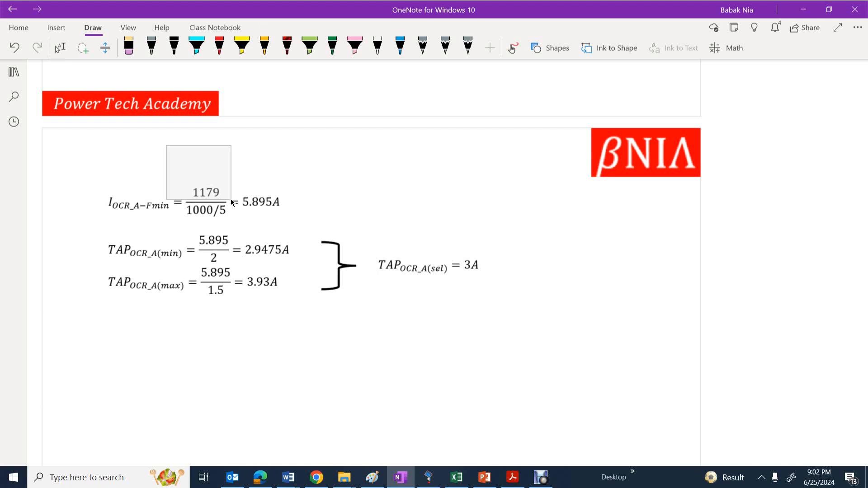
drag(232, 202, 232, 202)
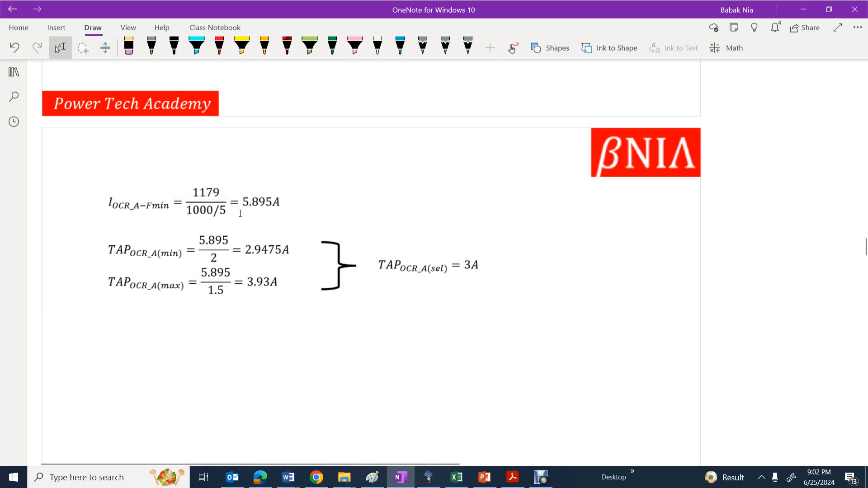
drag(67, 151, 303, 223)
drag(200, 249, 237, 304)
drag(95, 229, 303, 261)
click(303, 264)
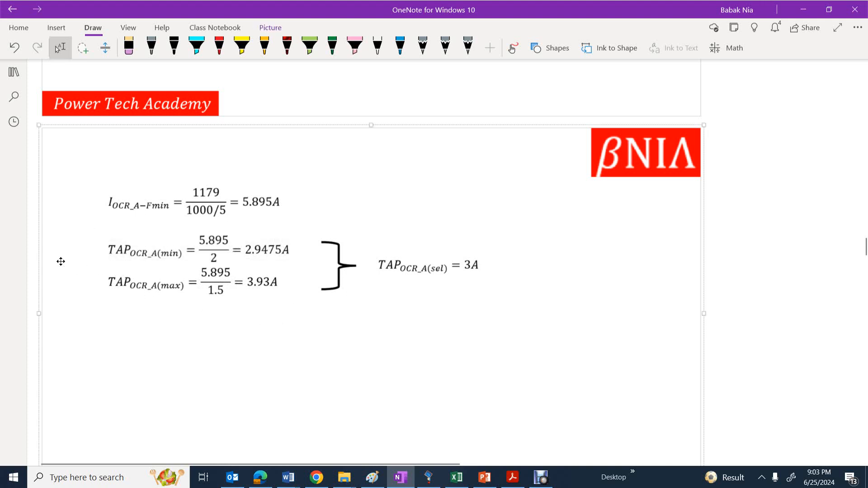
drag(91, 263, 180, 282)
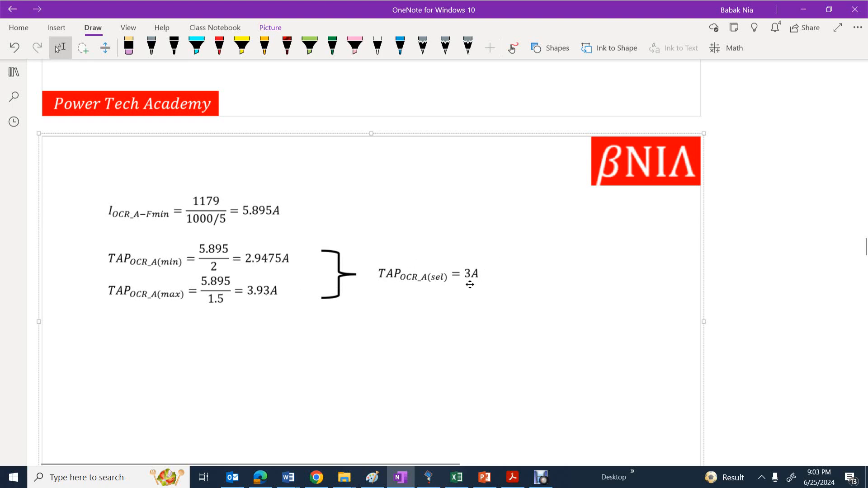
Read through the relay trip time, MORTS and time dial calculations for OCR_B and OCR_A up to the coordination check
scroll(425, 302, down, 10)
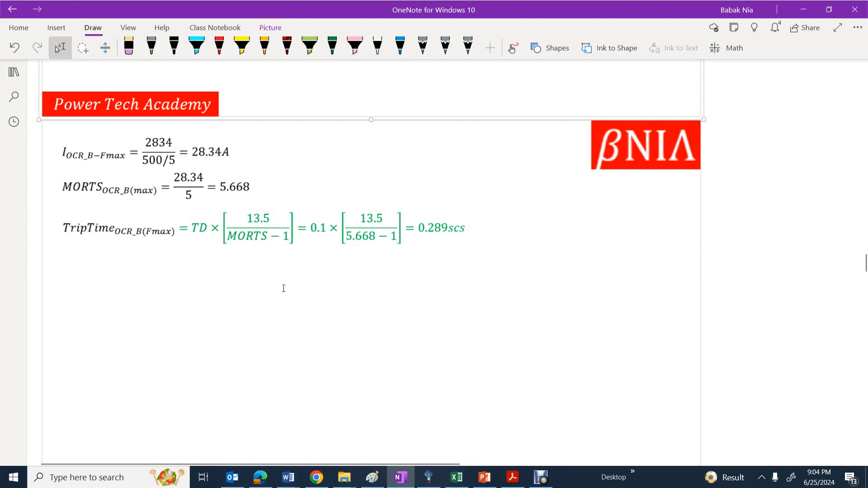
scroll(283, 289, down, 2)
scroll(284, 288, down, 6)
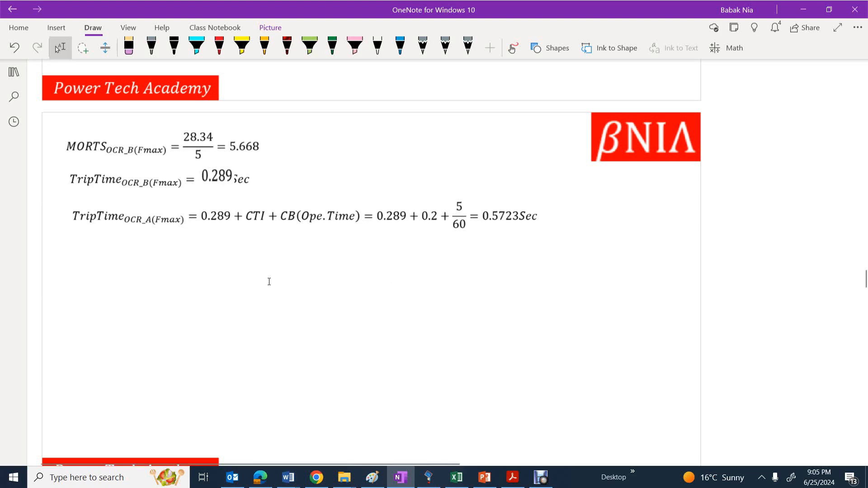
scroll(267, 280, down, 6)
scroll(269, 282, down, 1)
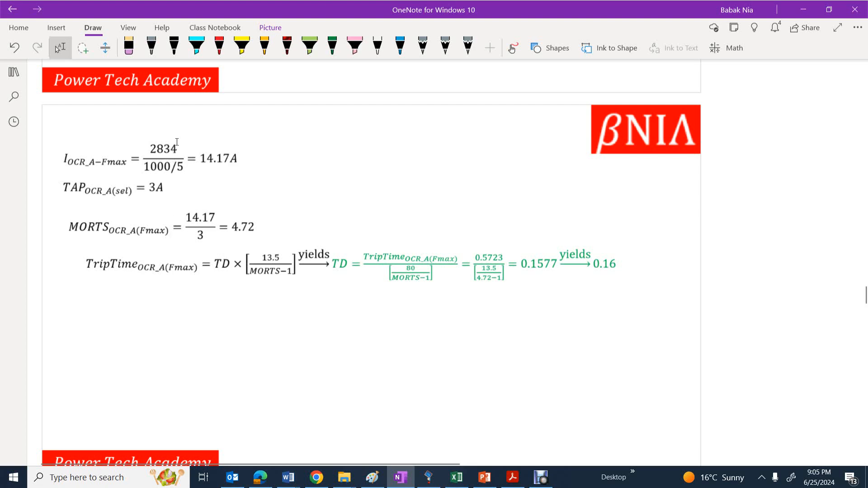
drag(144, 126, 188, 158)
scroll(469, 342, down, 9)
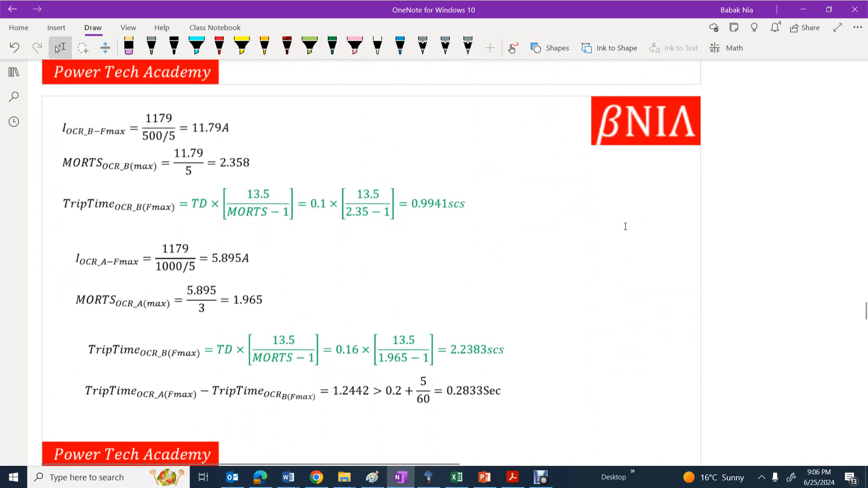
Switch to ETAP and review Relay_A's overcurrent, TCC kA and overload settings in its relay editor
click(803, 9)
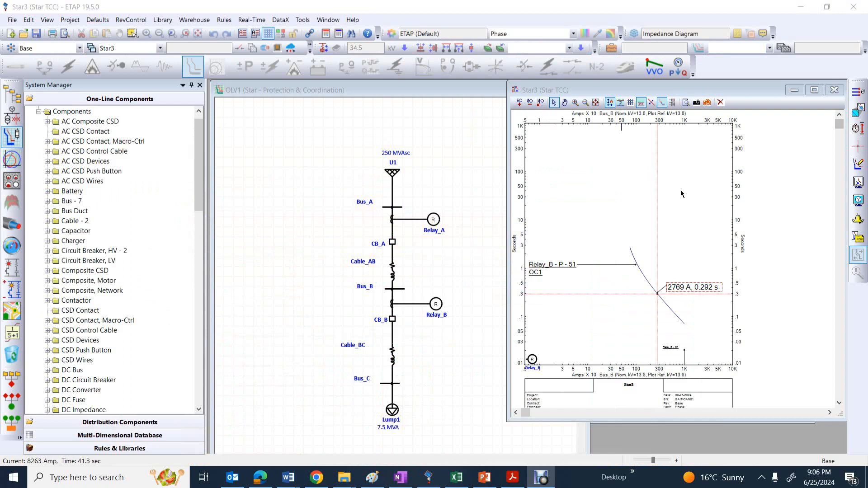
mouse_move(742, 90)
mouse_down()
mouse_move(685, 118)
mouse_move(695, 122)
mouse_move(719, 108)
mouse_move(714, 102)
mouse_move(739, 105)
mouse_up()
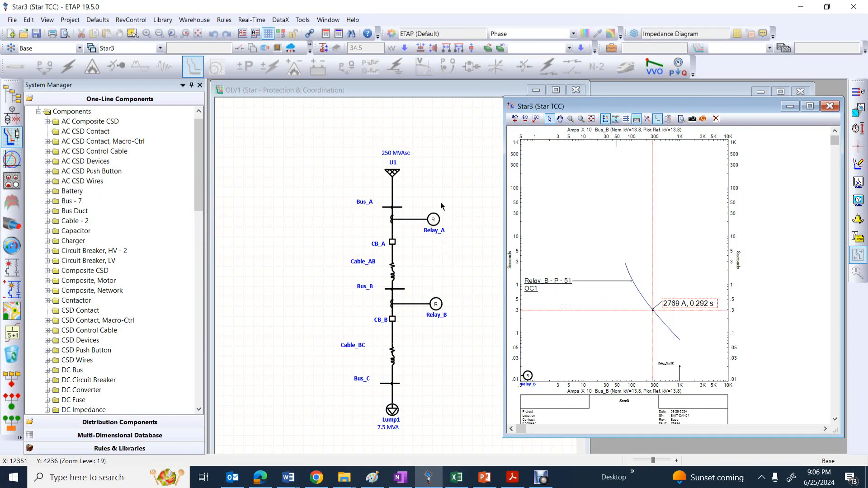
click(434, 220)
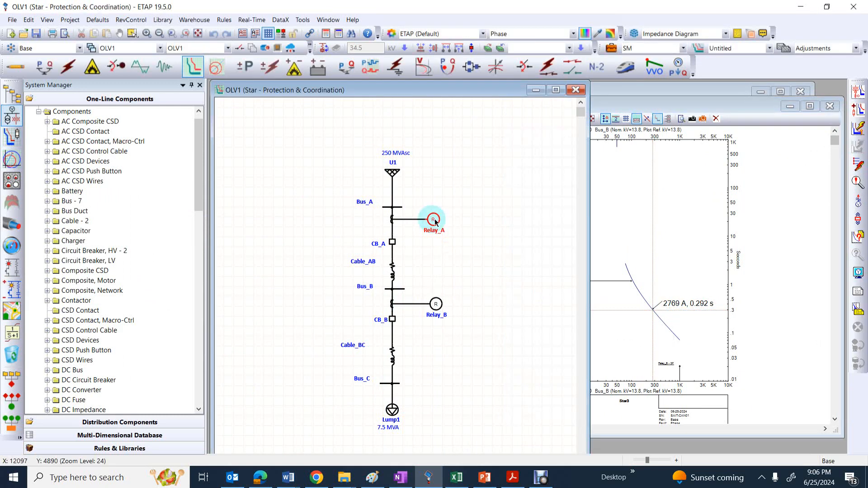
double_click(434, 221)
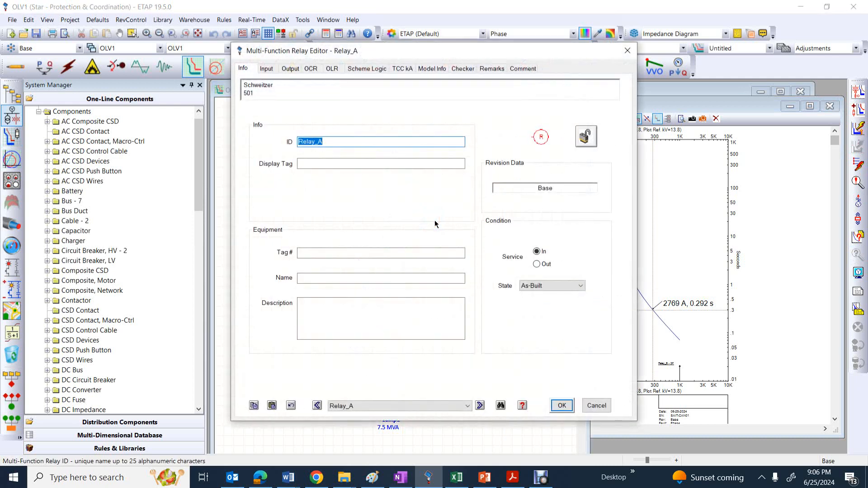
click(309, 69)
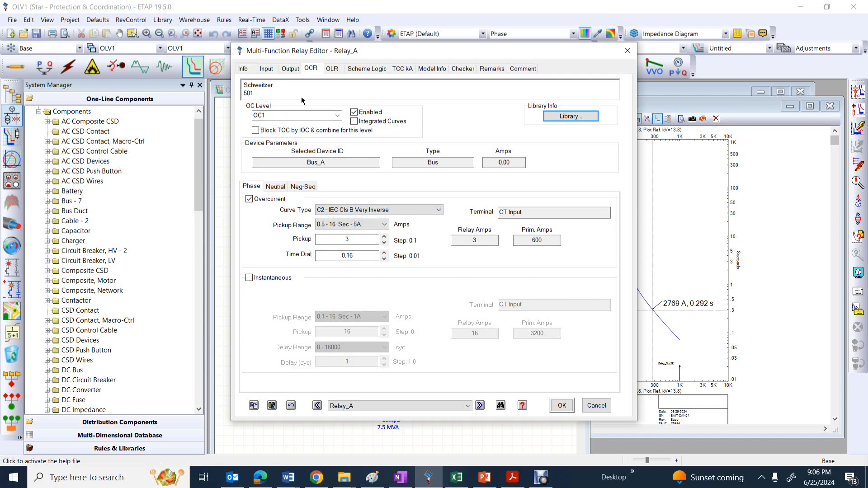
click(401, 69)
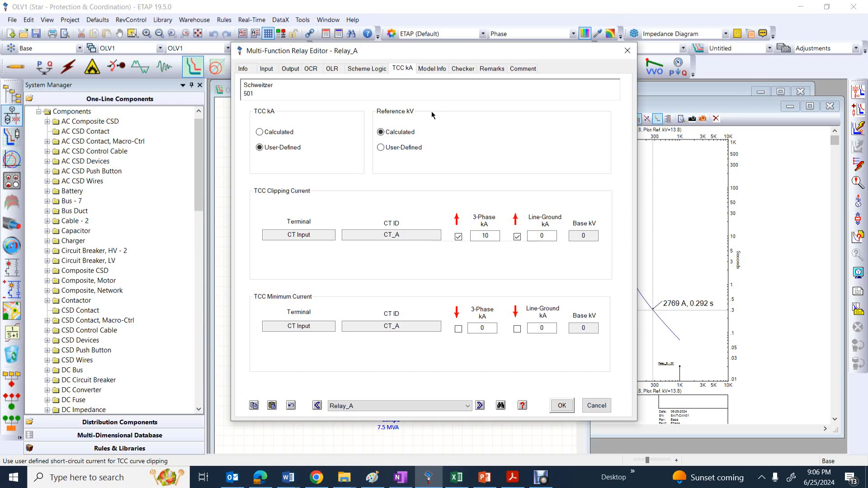
click(332, 68)
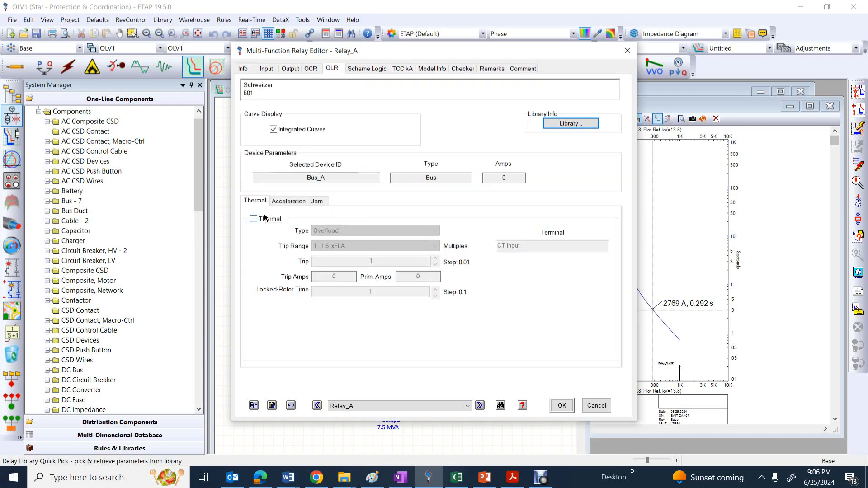
click(311, 68)
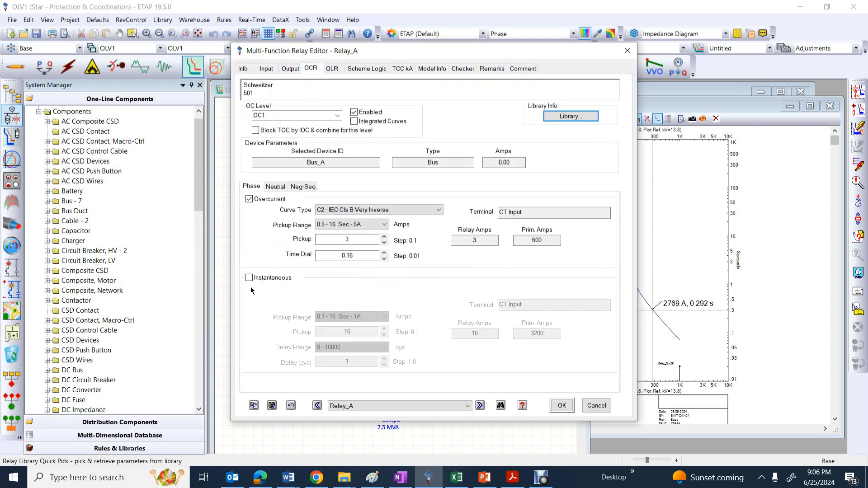
click(627, 50)
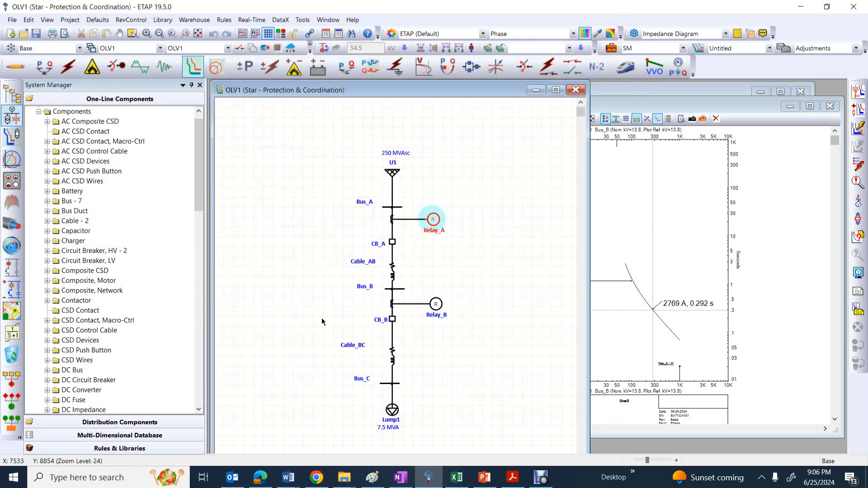
Check Relay_B's phase overcurrent pickup and time dial settings in its relay editor, leaving them unedited
double_click(434, 309)
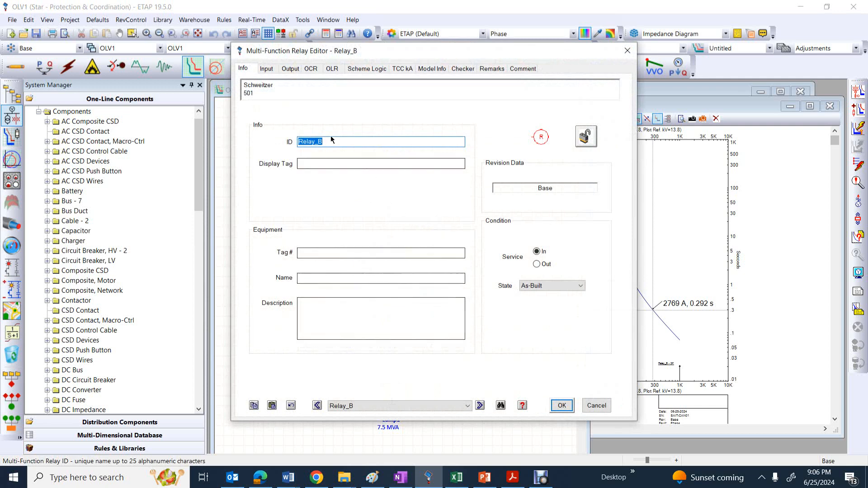
click(310, 70)
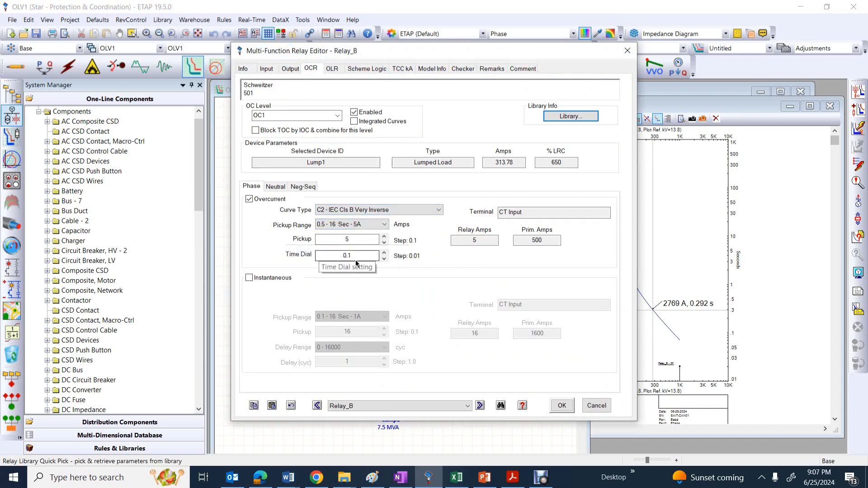
click(627, 50)
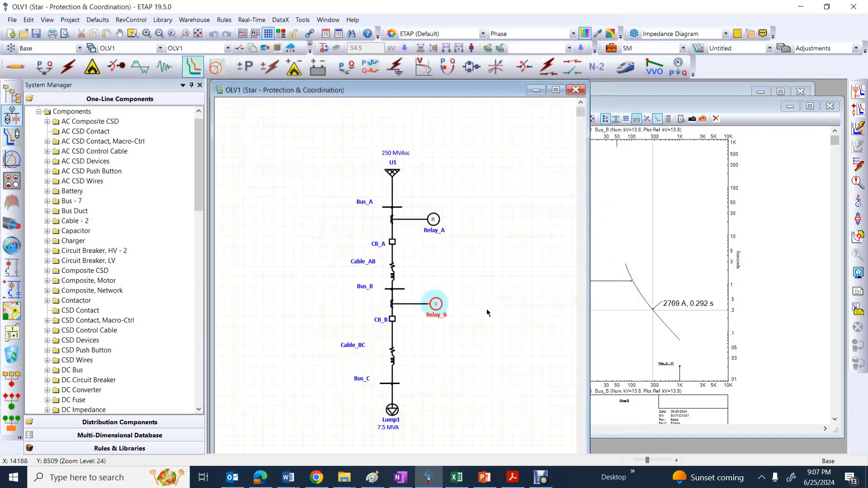
click(486, 311)
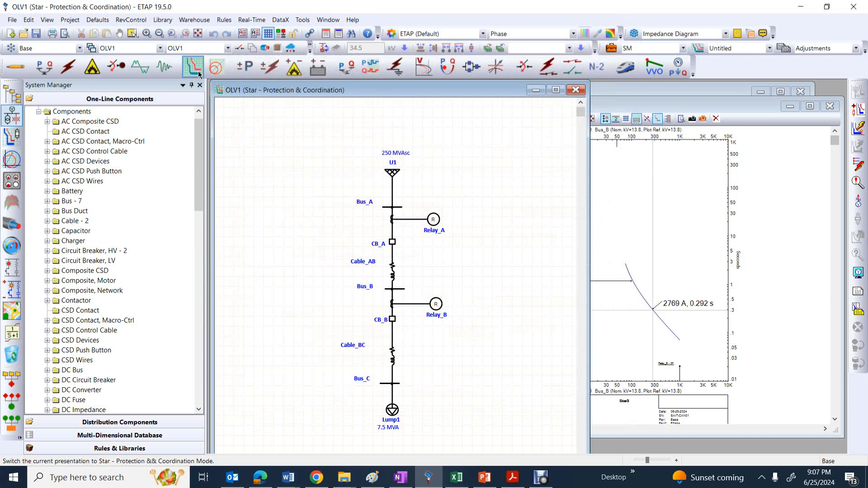
Select Relay_B, bring up its Star3 time-current curve and move the curve marker to about 1275 A, 0.77 s
drag(469, 278, 419, 331)
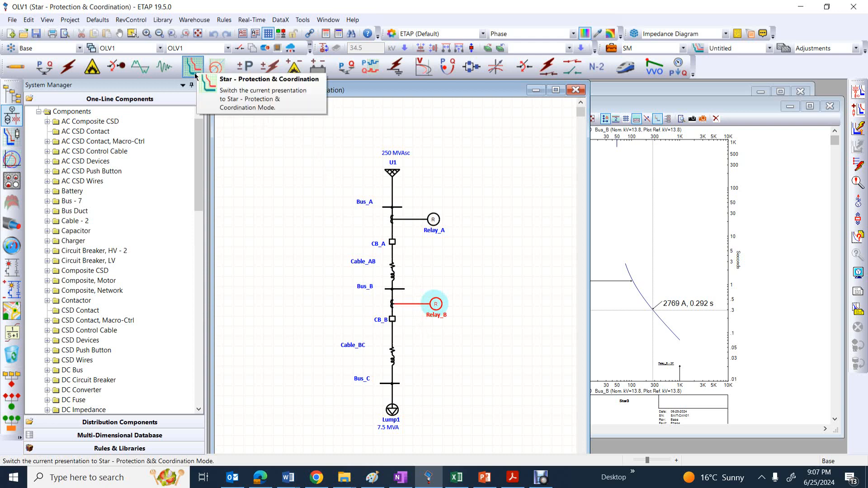
click(859, 93)
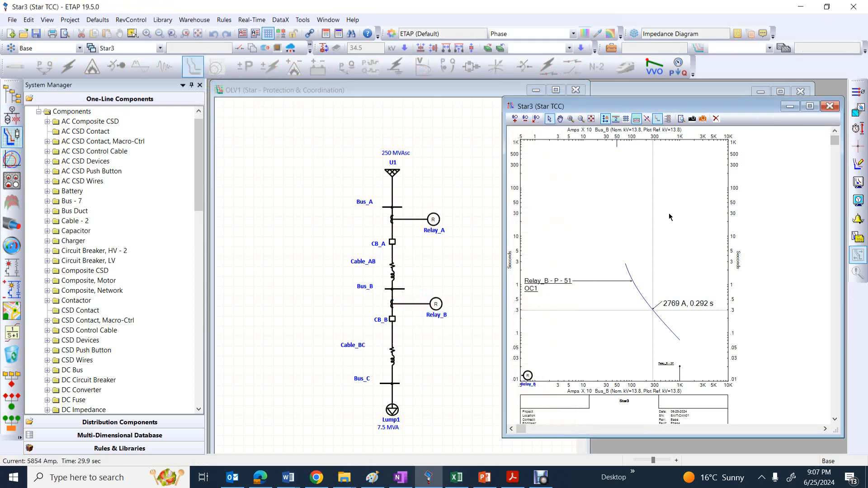
mouse_move(653, 311)
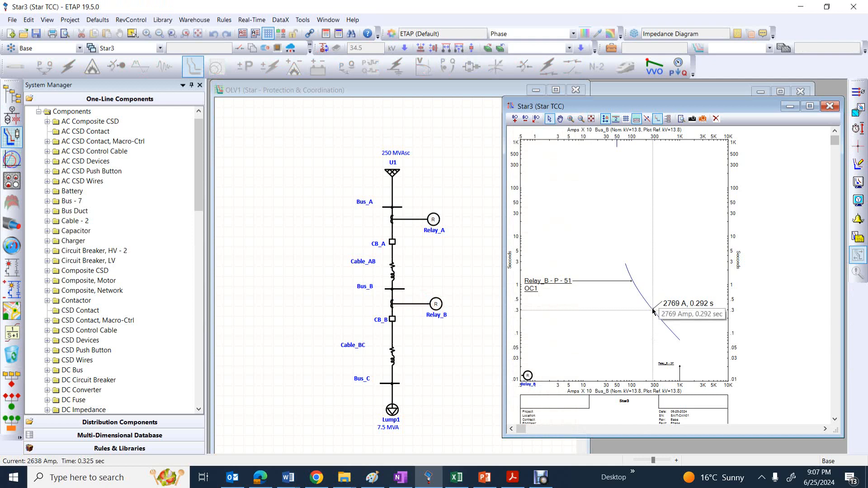
click(653, 312)
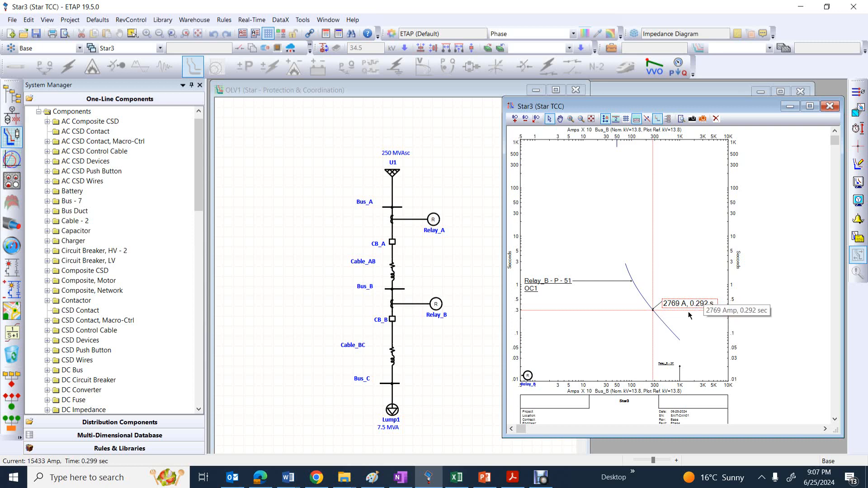
drag(652, 315, 636, 289)
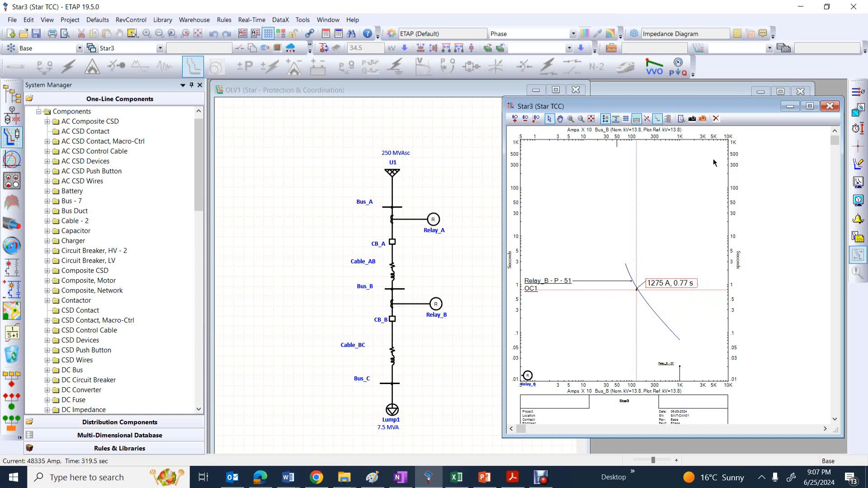
Select Relay_A and Relay_B and compare their curves and setting details in the Star4 time-current view
click(702, 91)
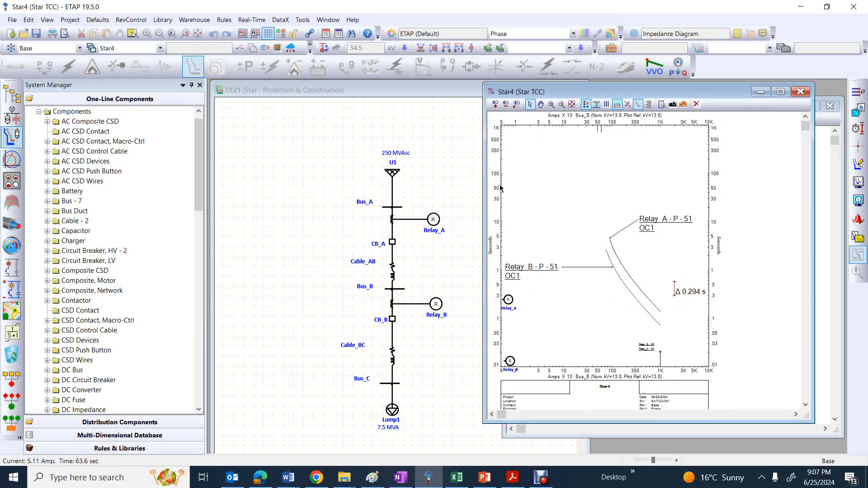
drag(460, 197, 416, 329)
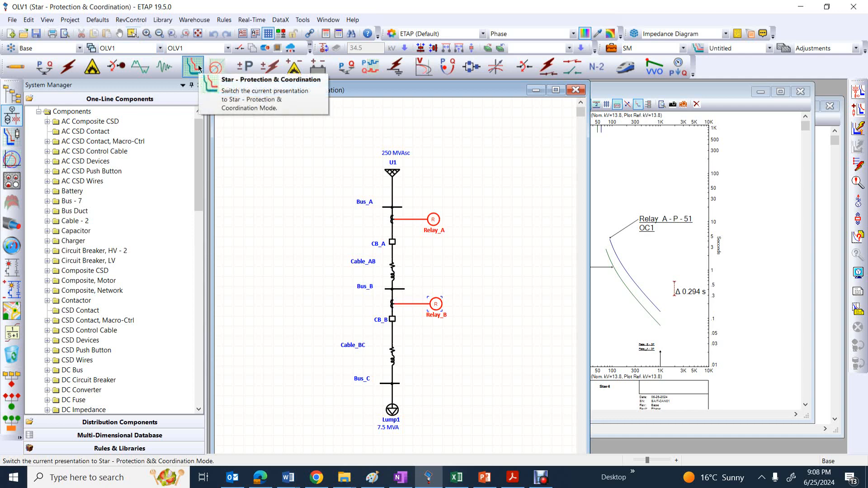
click(857, 97)
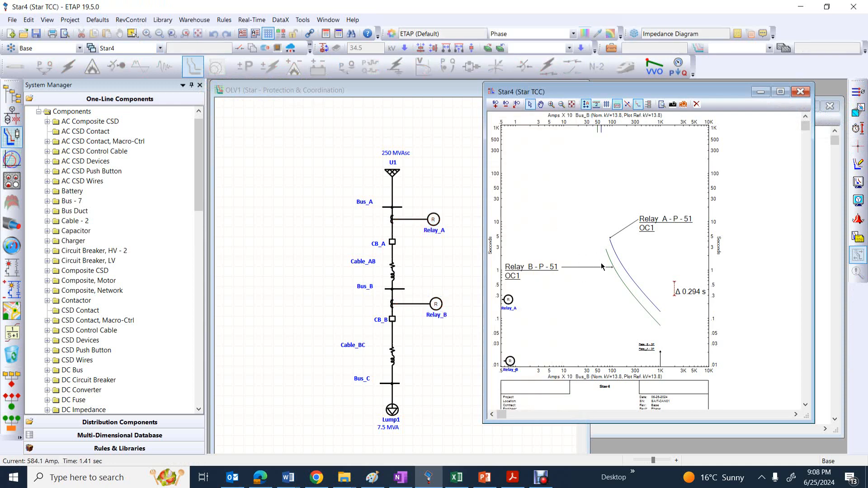
mouse_move(552, 276)
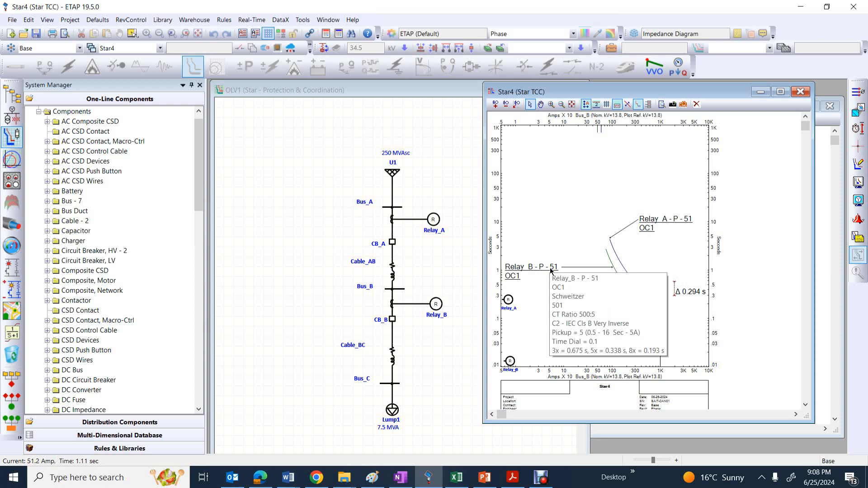
mouse_move(680, 223)
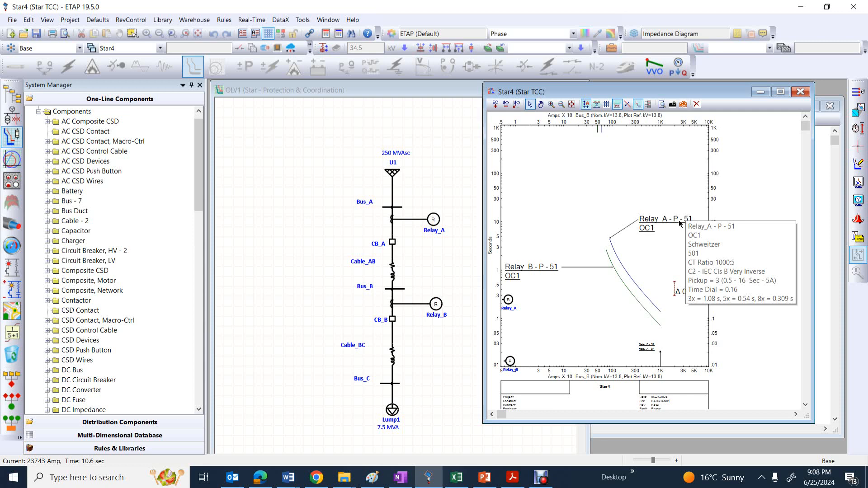
Bring the OLV1 one-line diagram forward beside the Star4 curves and simulate the protective device sequence of operation for a fault at Bus_C
click(418, 345)
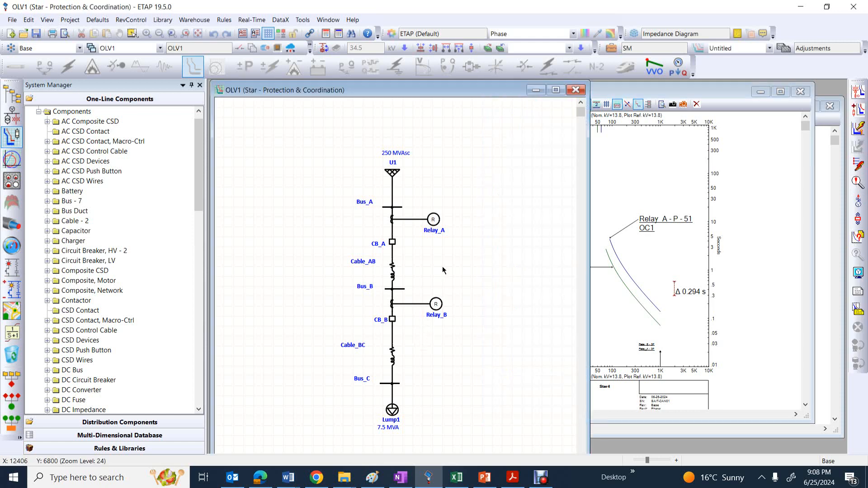
drag(588, 268, 499, 244)
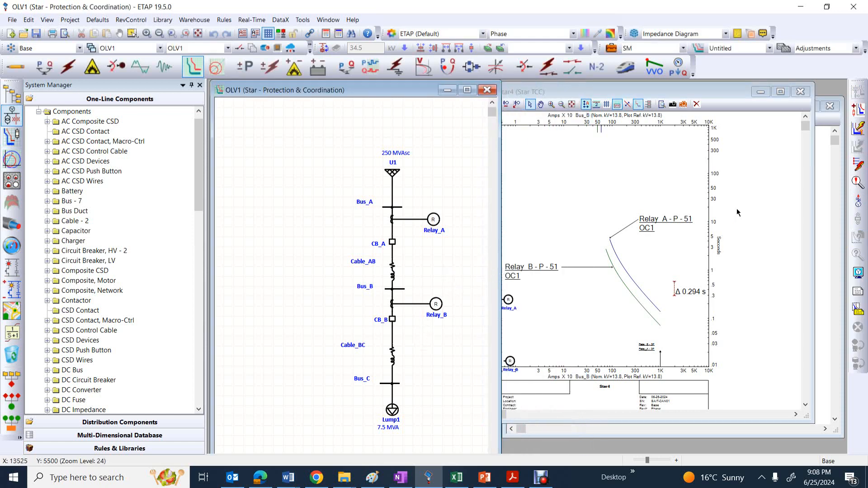
click(860, 168)
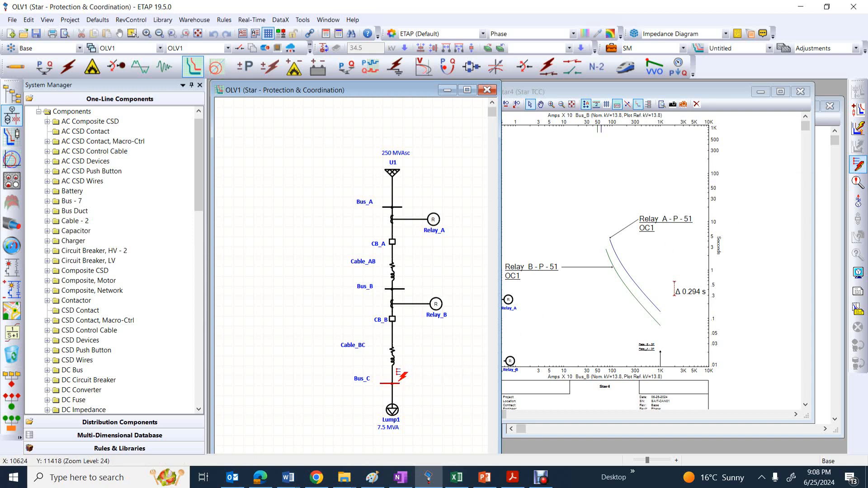
click(396, 383)
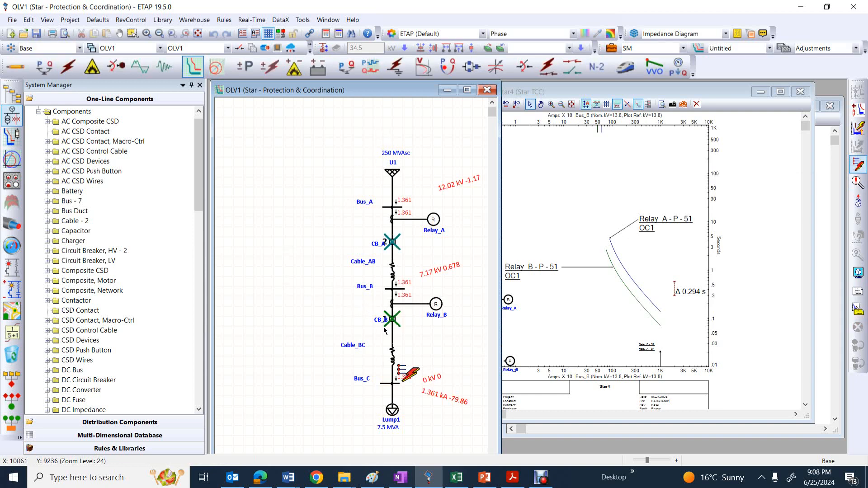
mouse_move(383, 329)
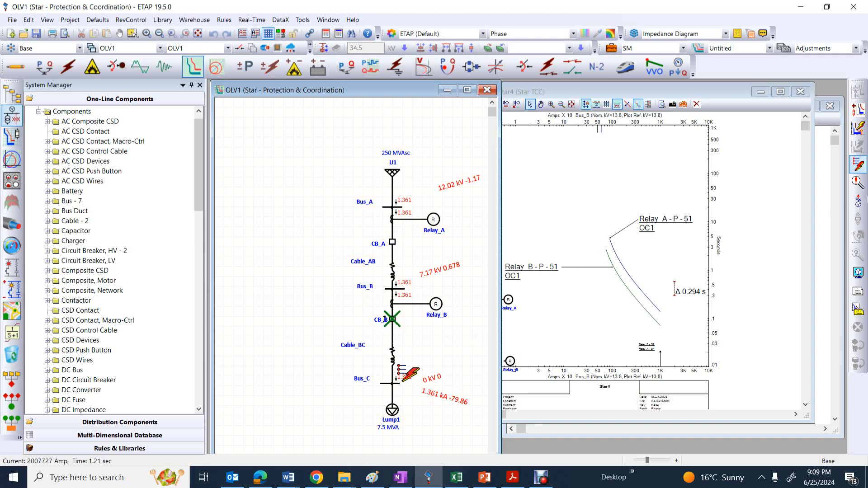
View the sequence-of-operation events for the Bus_C fault beside the one-line diagram and check Relay_A's trip time
click(857, 183)
drag(483, 105, 717, 150)
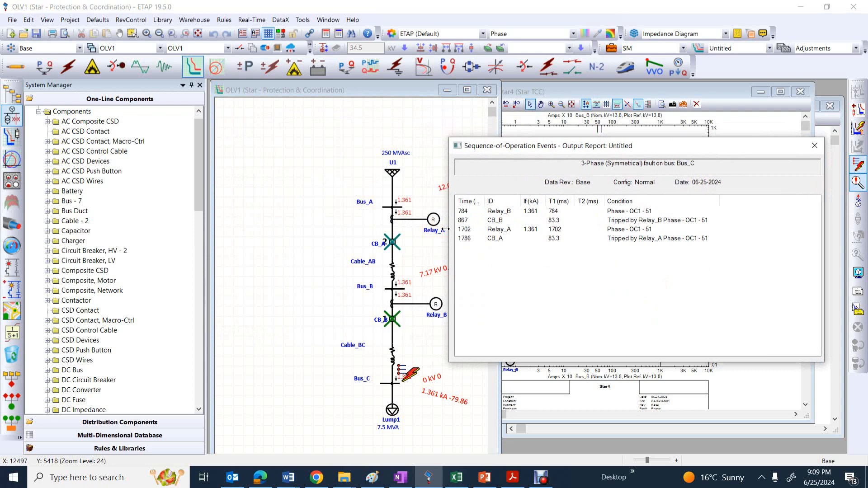
drag(446, 230, 493, 233)
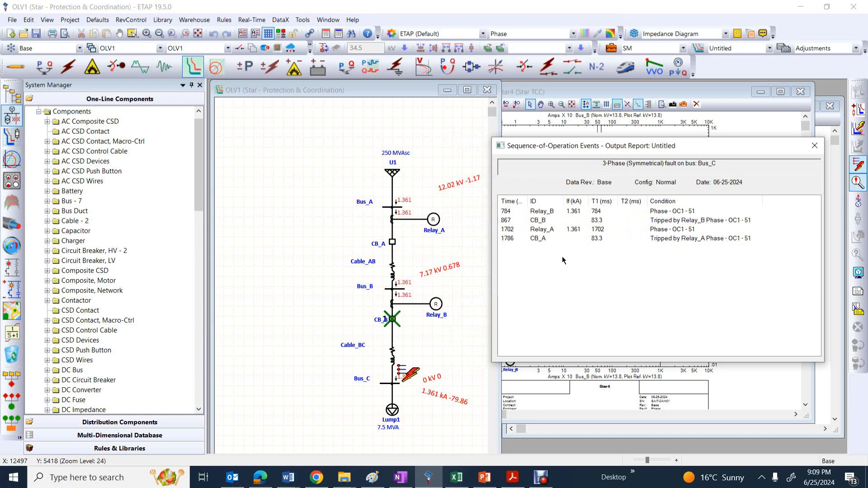
click(597, 230)
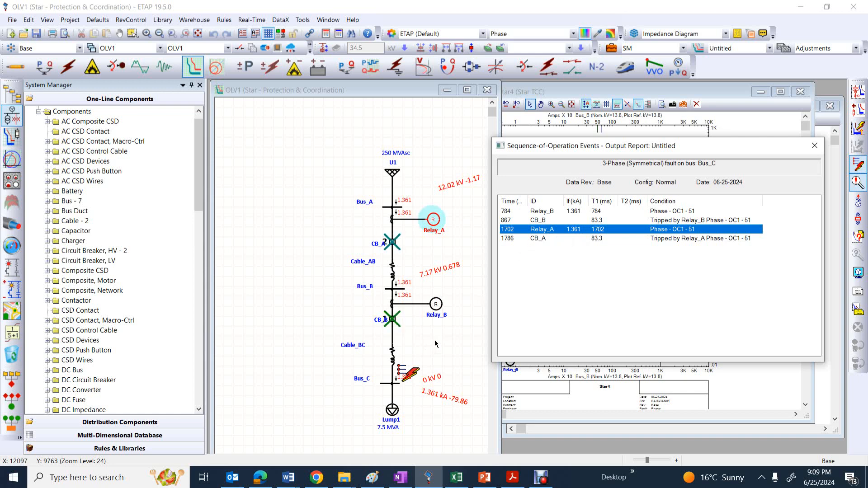
click(435, 343)
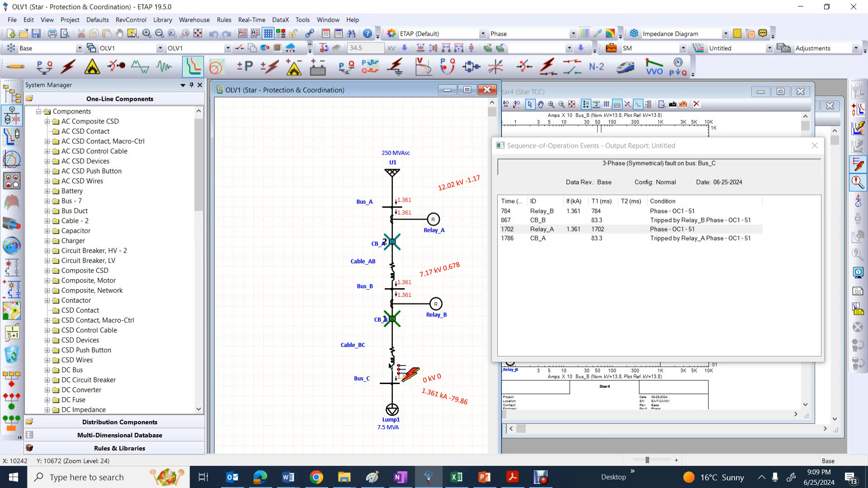
Increase the length of Cable_BC beyond 100 km in its cable editor
double_click(392, 362)
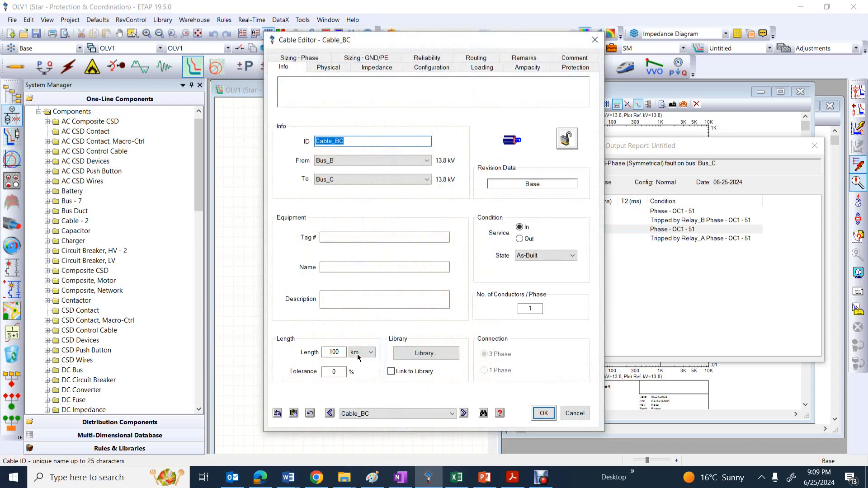
click(339, 352)
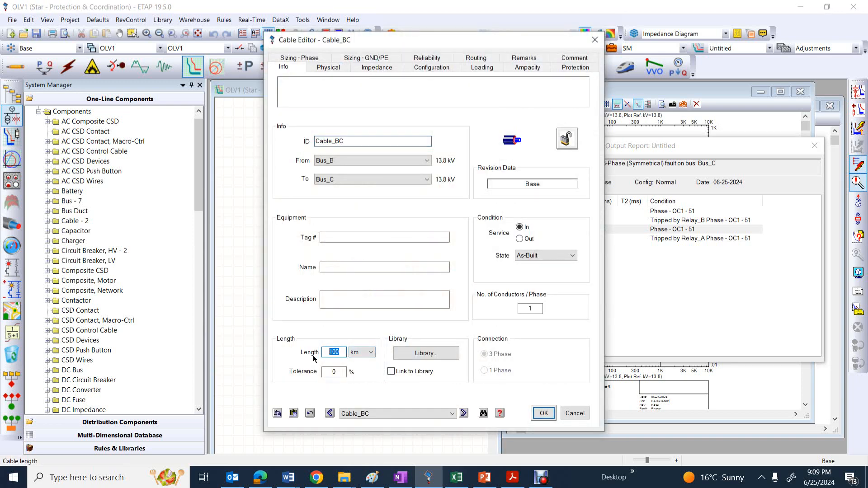
text(13)
click(544, 413)
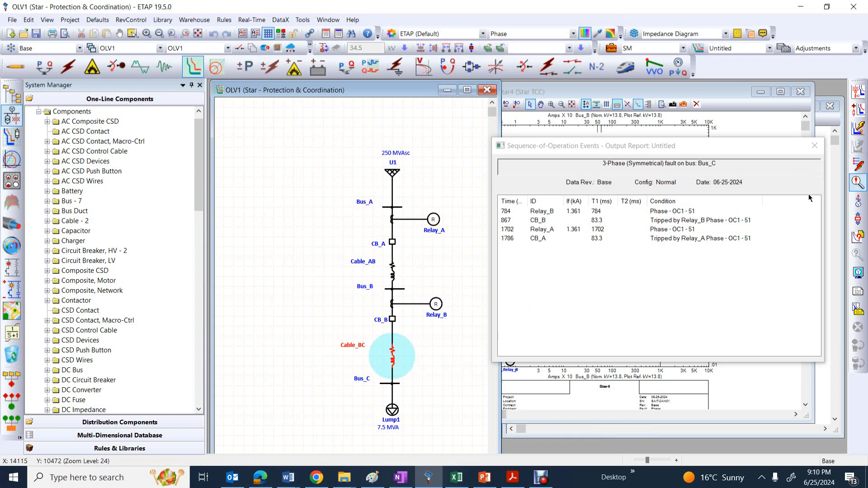
Rerun the fault insertion at Bus_C with the longer cable and check the Relay_B and Relay_A trip events
click(858, 165)
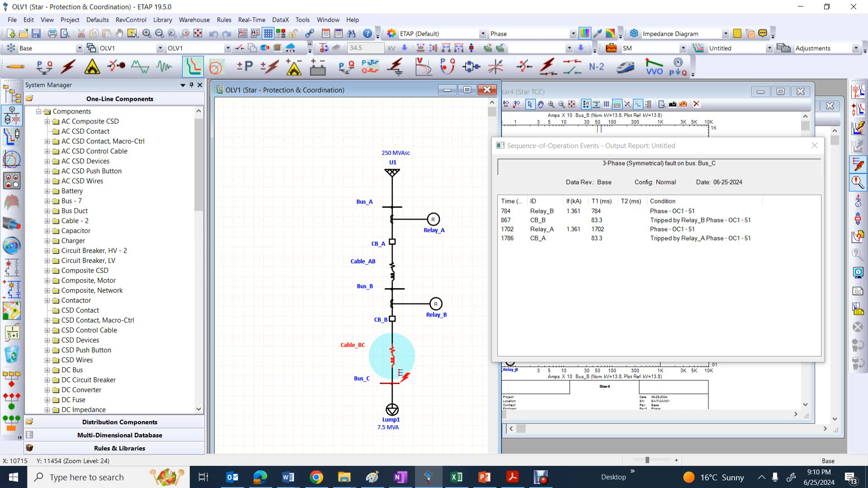
click(400, 382)
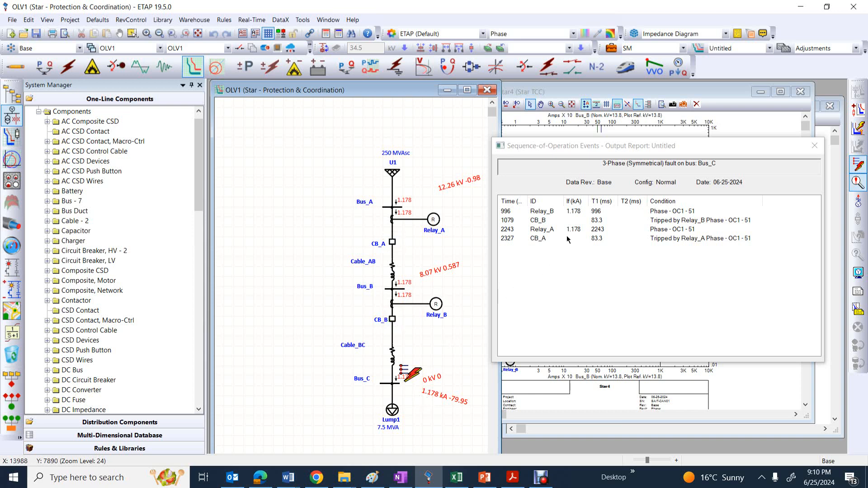
click(596, 213)
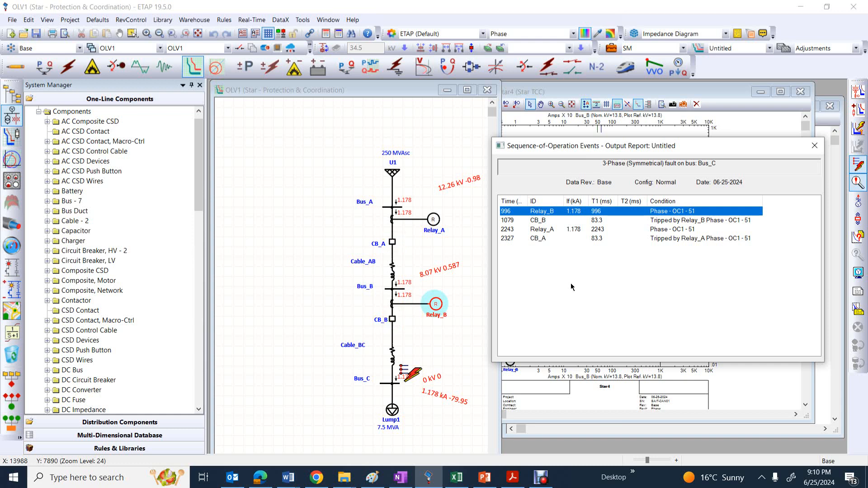
click(591, 230)
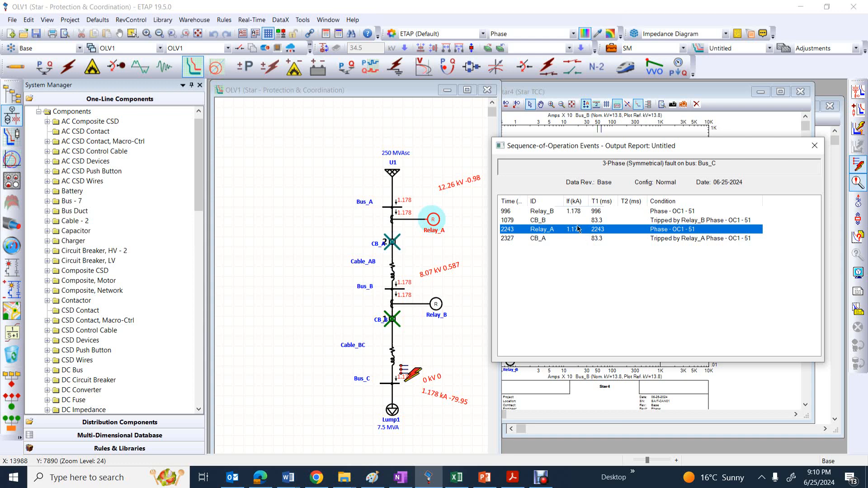
Set the length of Cable_BC to 1 km in its cable editor
click(392, 358)
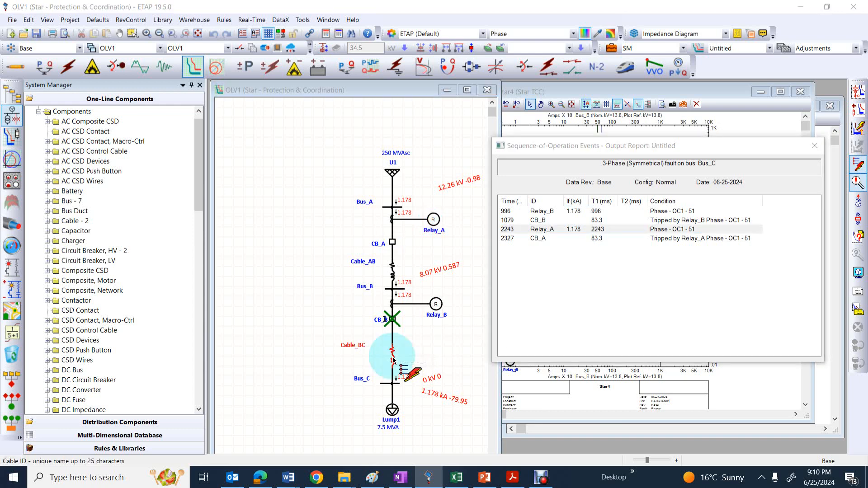
drag(342, 352, 318, 357)
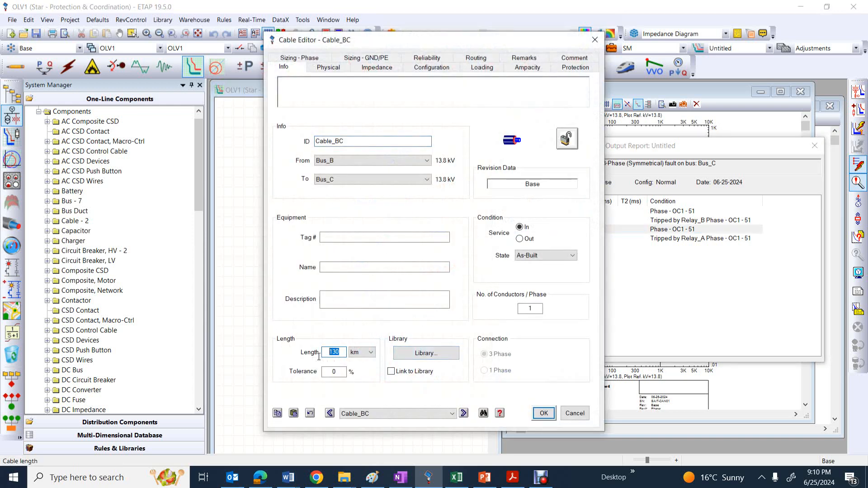
click(538, 415)
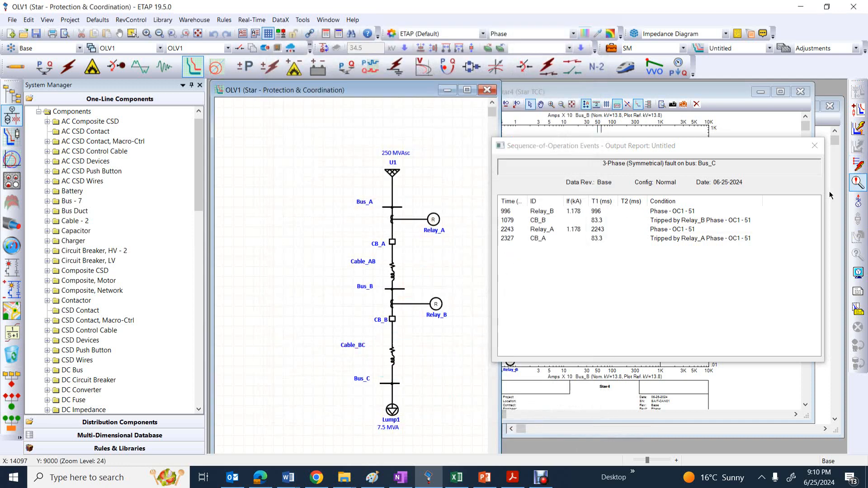
Rerun the fault insertion at Bus_C with the 1 km cable and compare the Relay_B and Relay_A trip events
click(856, 170)
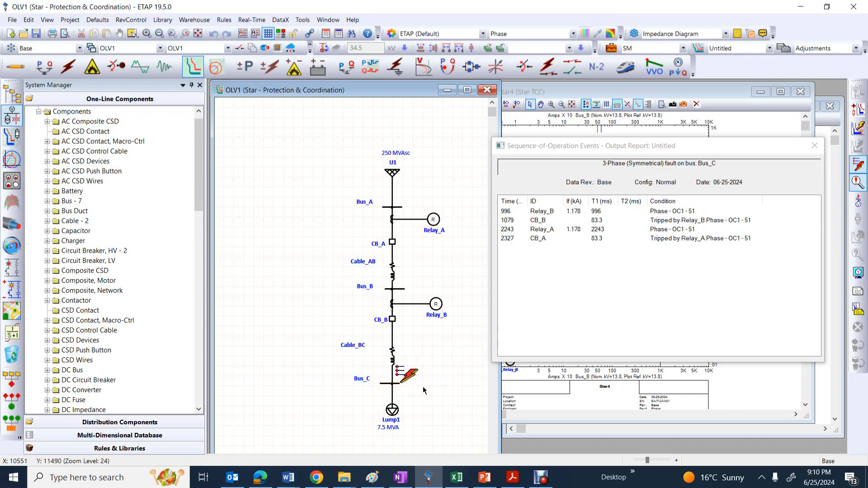
click(400, 386)
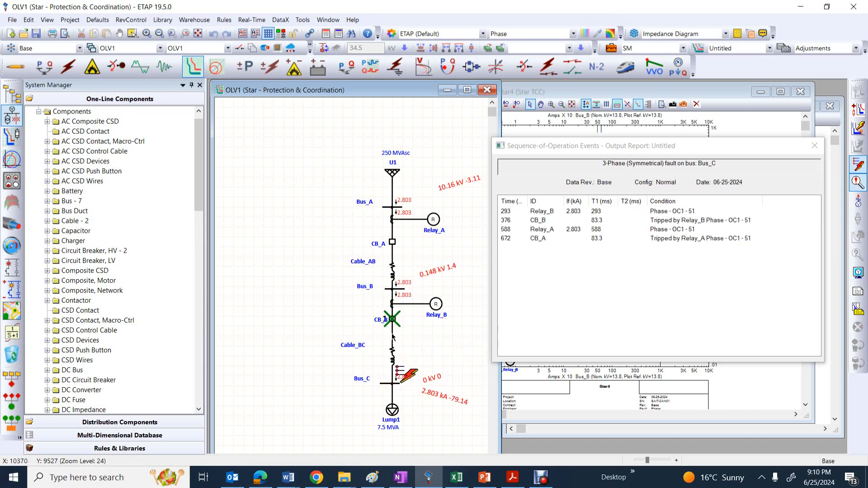
mouse_move(394, 324)
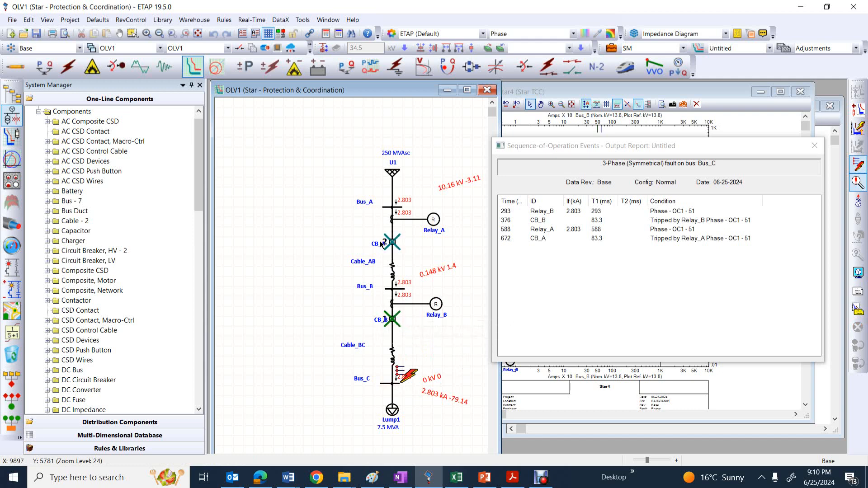
click(595, 212)
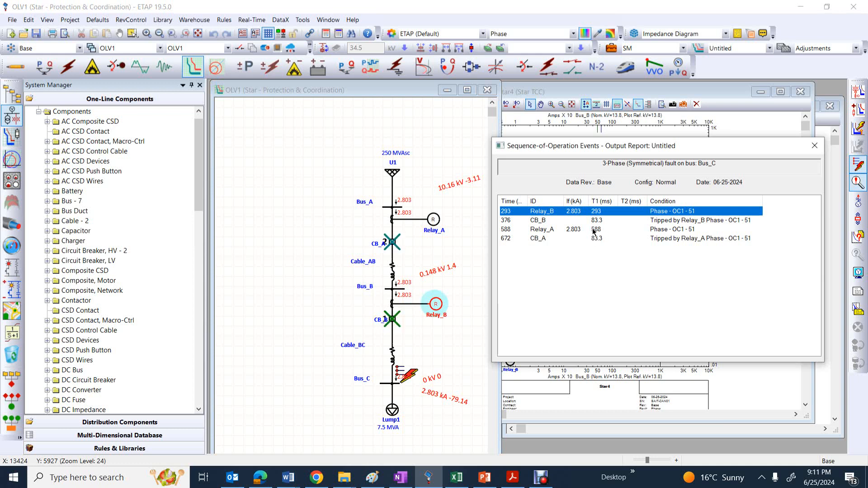
click(592, 230)
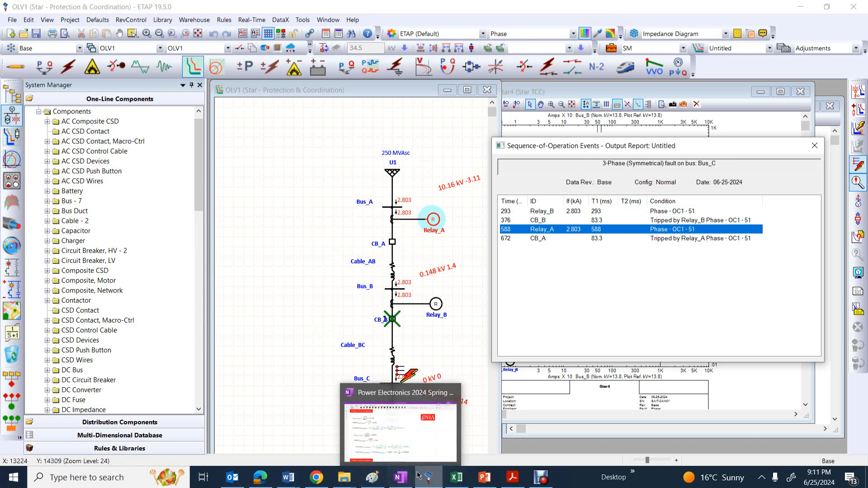
Switch to the OneNote notes and review Relay_A's time dial derivation and both relays' trip-time calculations for the 1179 A fault
click(400, 481)
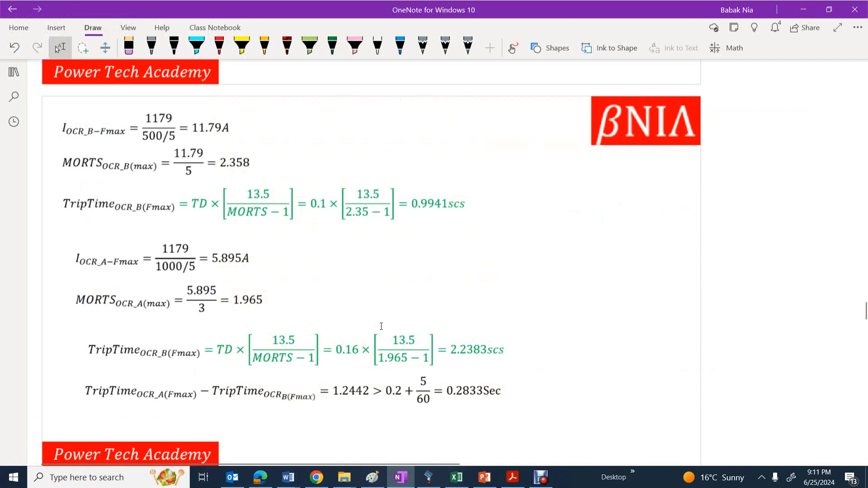
scroll(380, 324, down, 3)
scroll(407, 305, up, 3)
scroll(209, 255, up, 8)
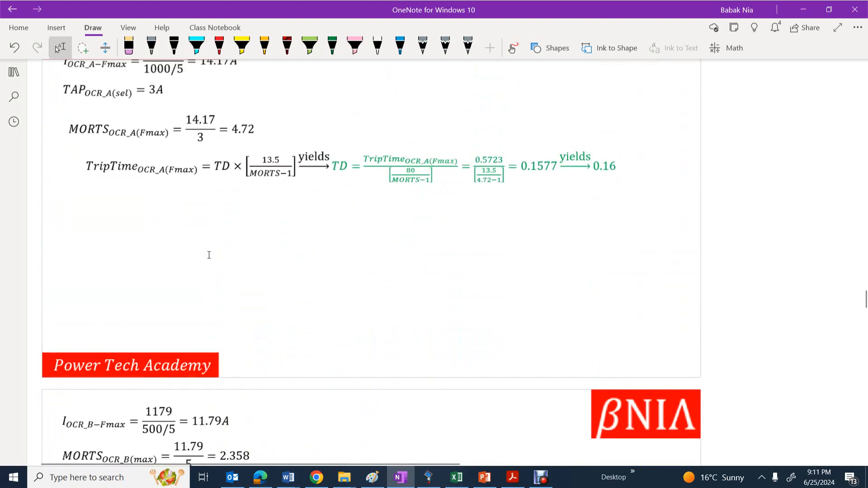
scroll(209, 255, up, 4)
scroll(208, 252, down, 12)
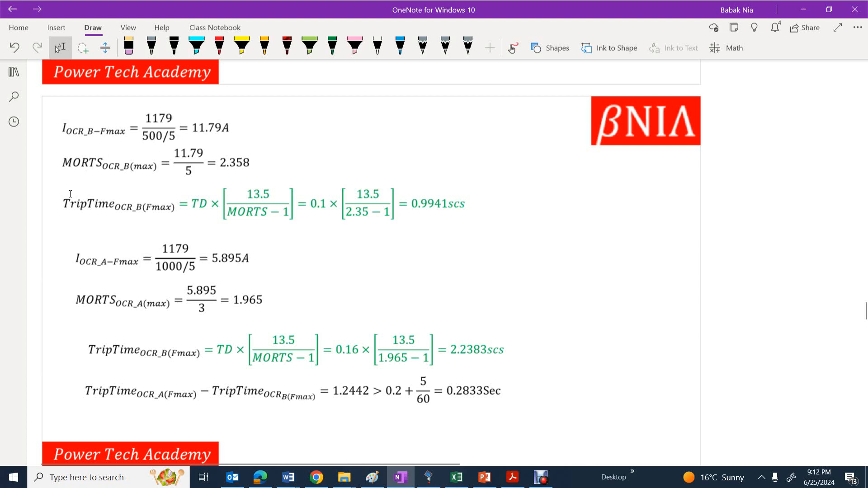
drag(53, 174, 505, 234)
Review the maximum-fault trip times, the coordination margin check and the example's one-line diagram in the notes
scroll(398, 251, up, 20)
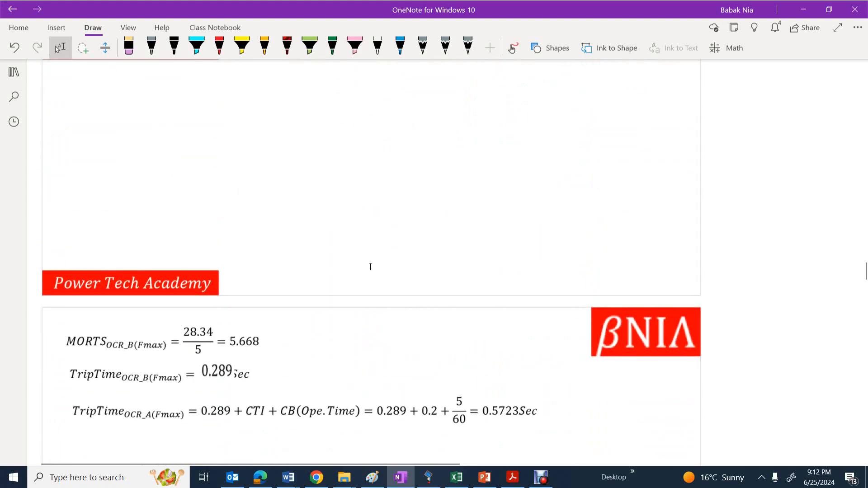
scroll(370, 267, down, 2)
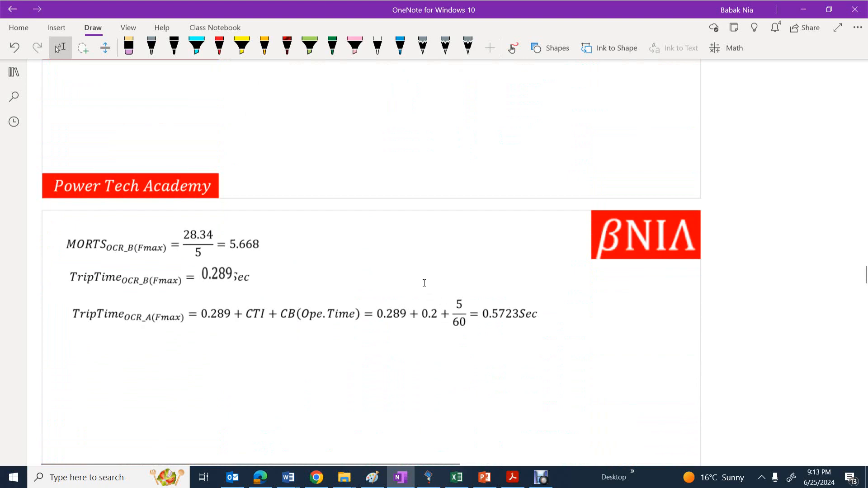
drag(418, 285, 474, 348)
scroll(403, 332, down, 15)
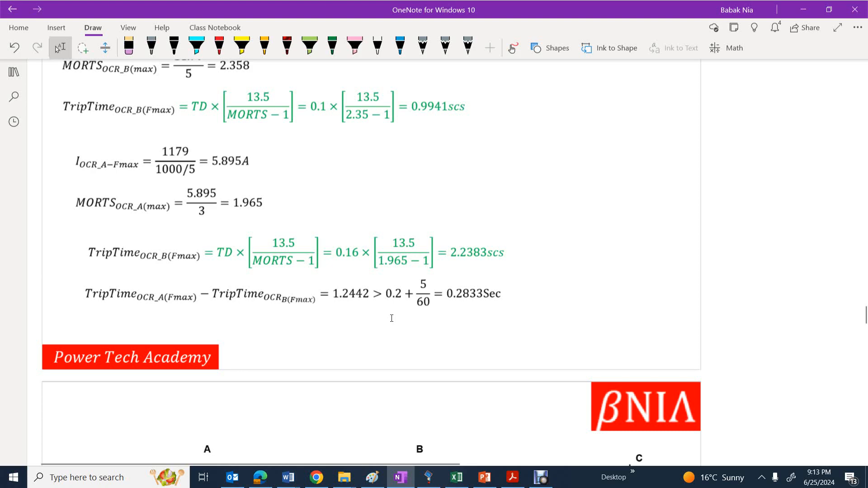
scroll(391, 318, down, 4)
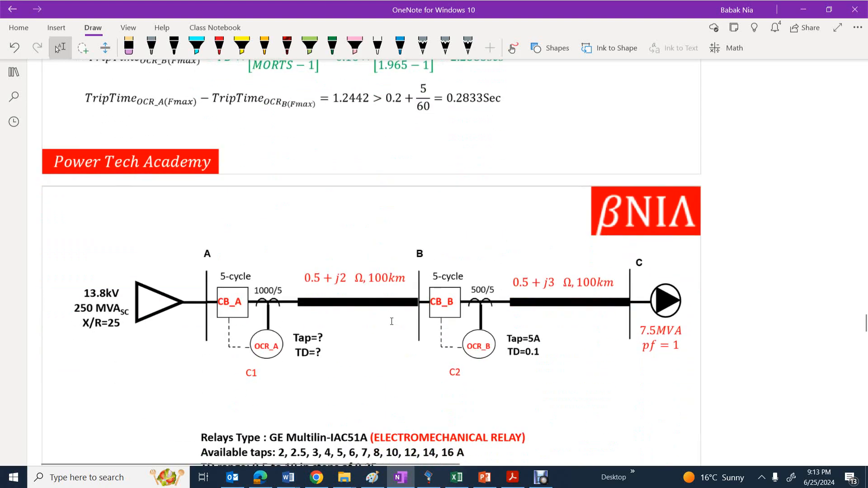
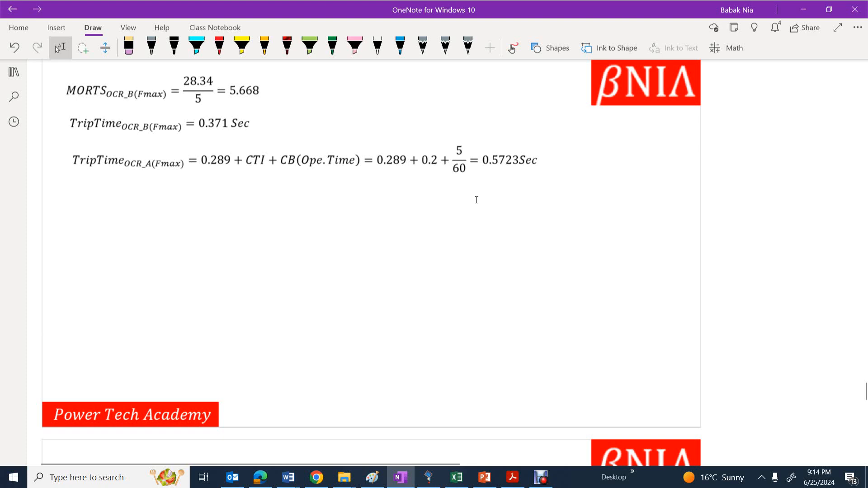
Review Relay_A's maximum-fault current and standard inverse time dial derivation in the notes, and return to ETAP
scroll(475, 198, down, 6)
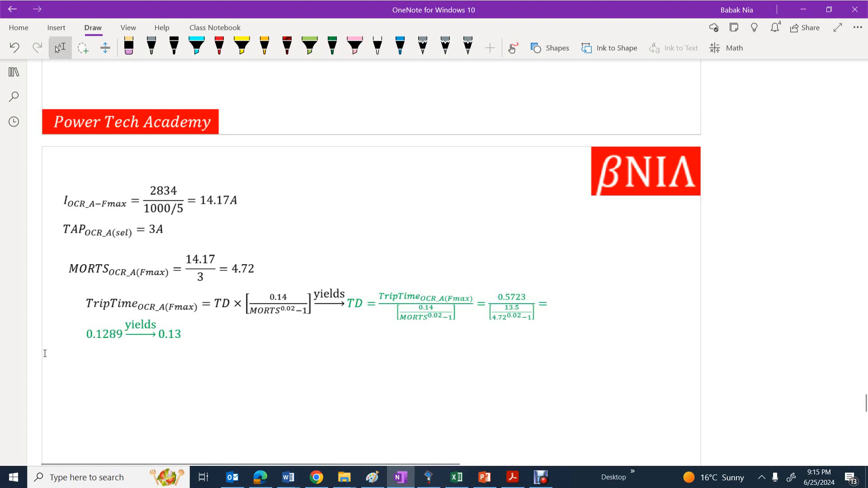
scroll(429, 265, down, 4)
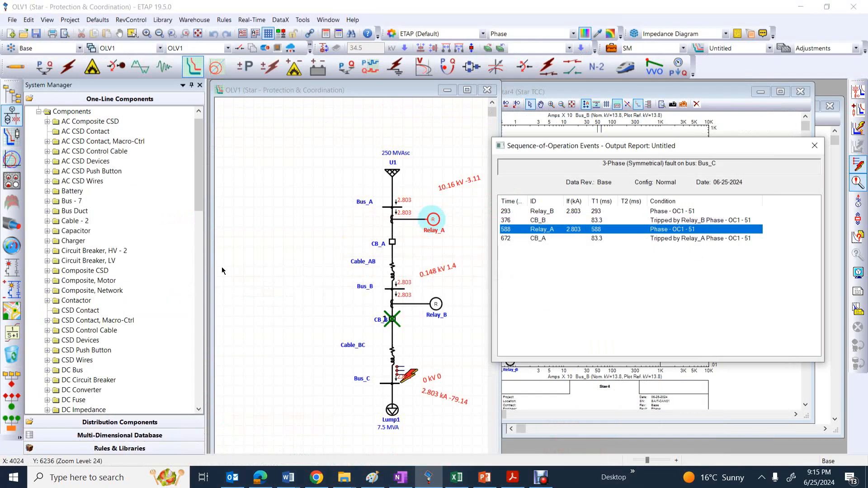
click(811, 12)
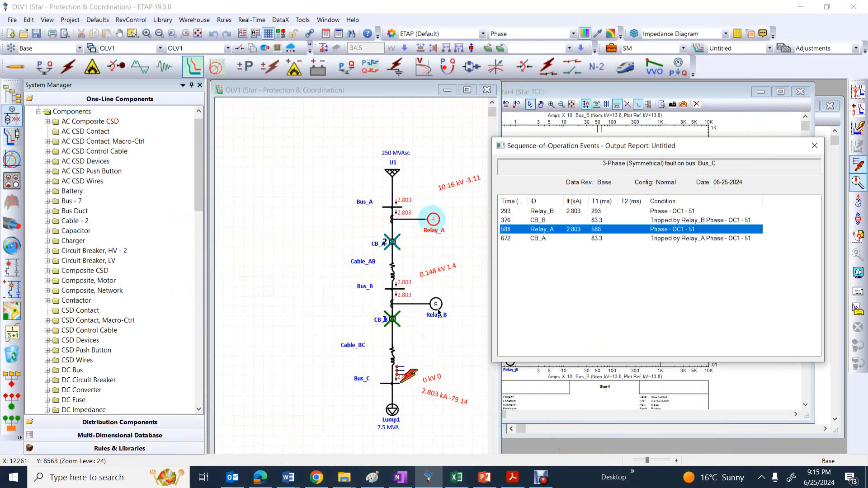
Set Relay_A's OC1 phase overcurrent curve to C1 - IEC Cls A Standard Inverse with a time dial of 0.13
double_click(432, 222)
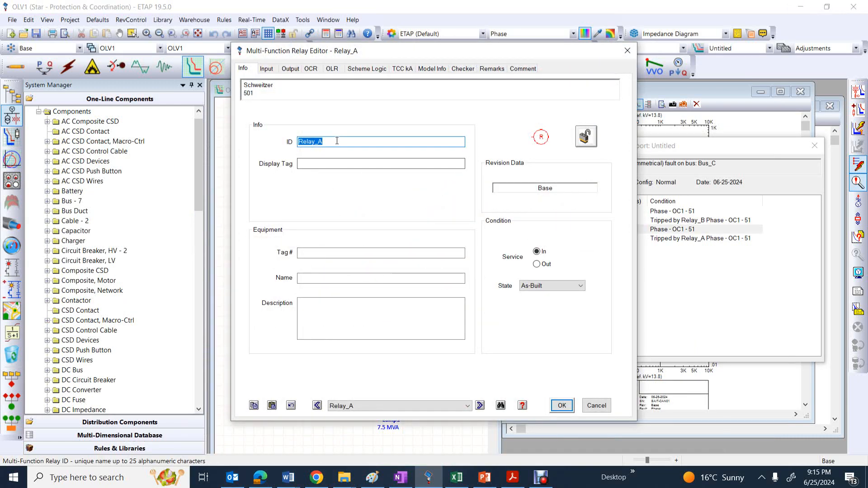
click(310, 68)
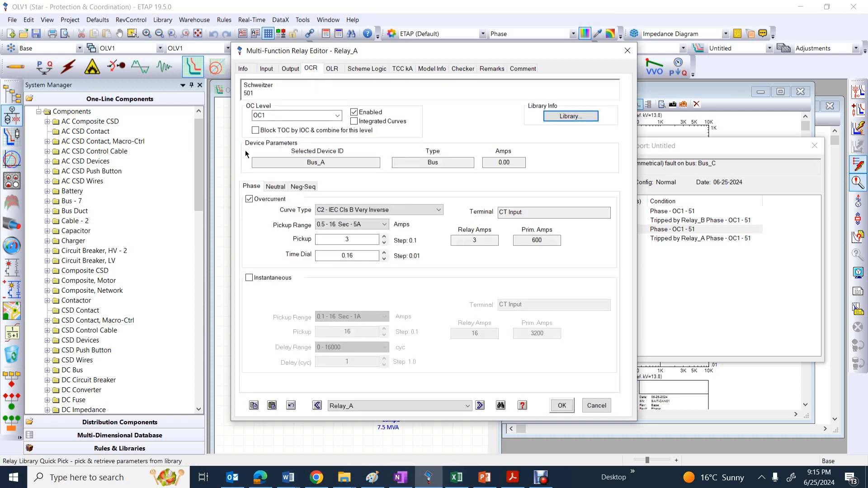
click(421, 211)
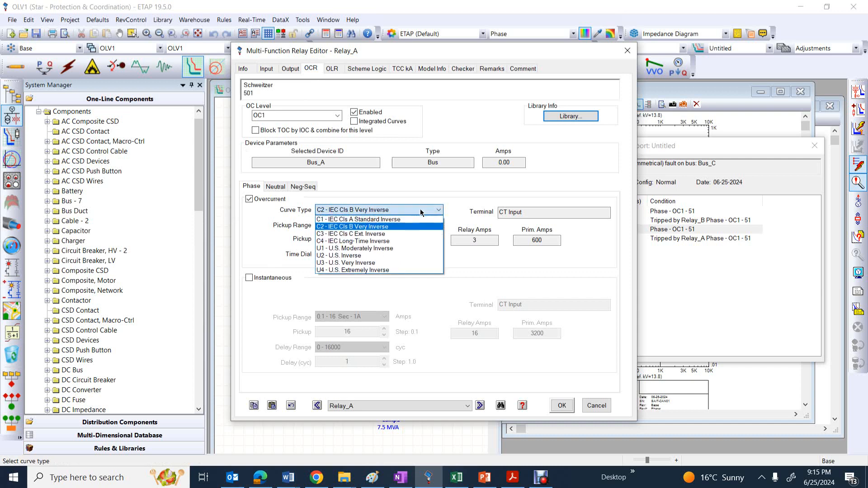
click(334, 219)
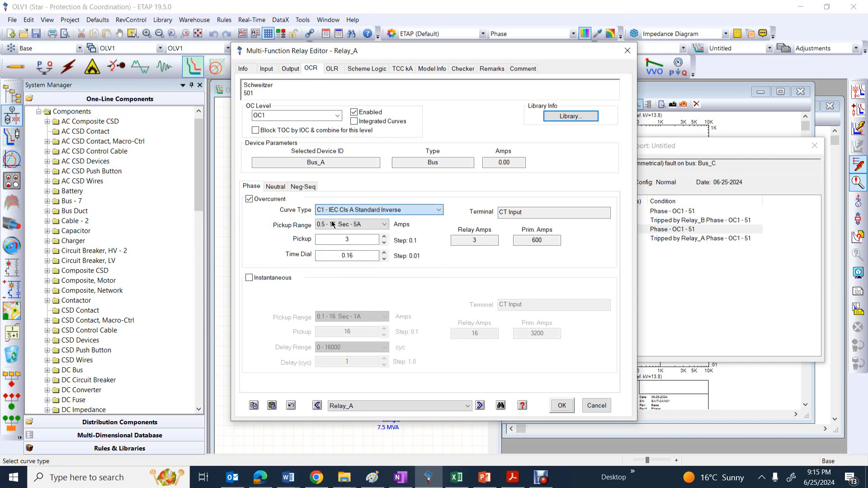
click(363, 257)
key(BackSpace)
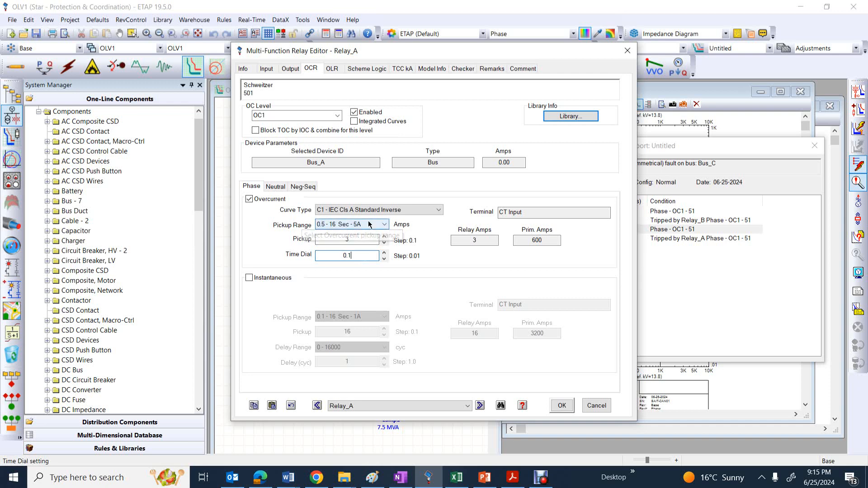
text(3)
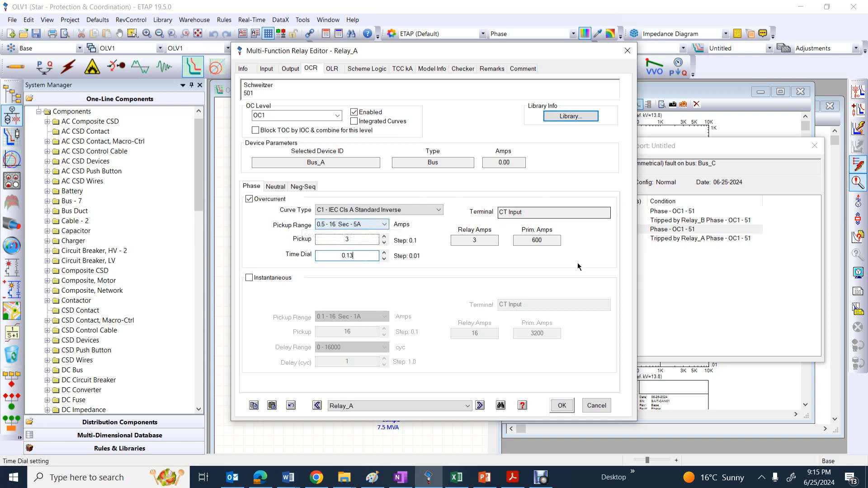
click(562, 406)
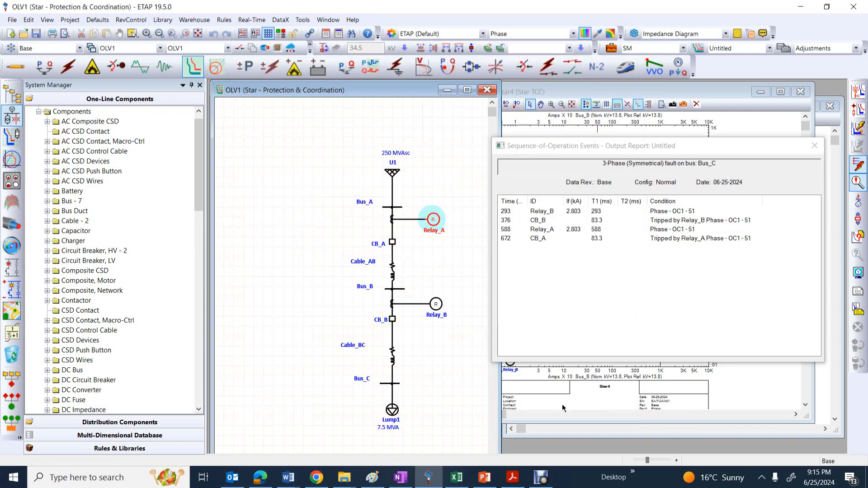
Close the sequence-of-operation report and widen the Star4 TCC view showing both relay curves
click(813, 147)
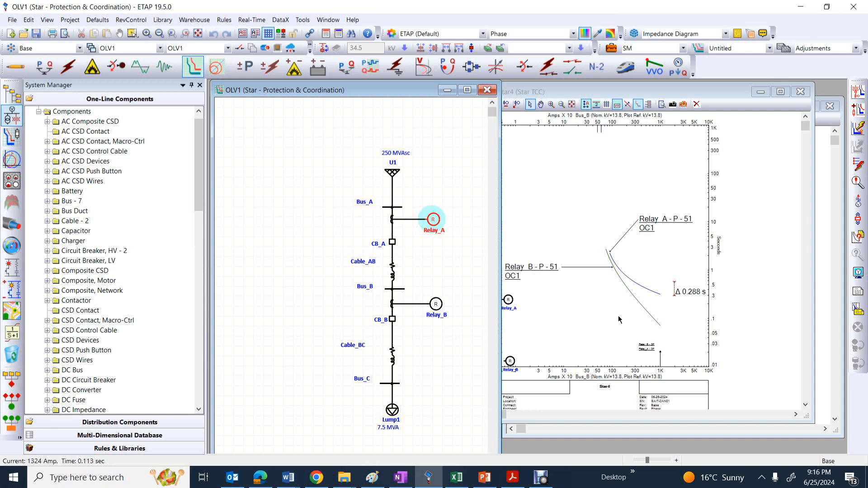
click(631, 288)
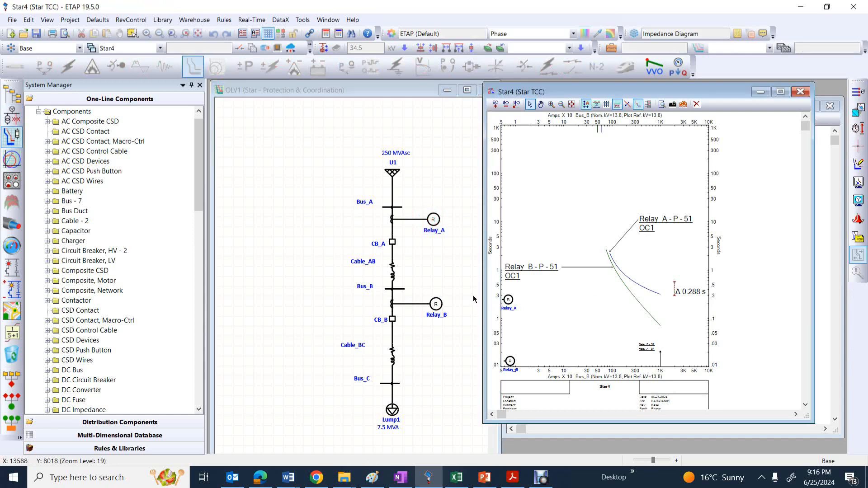
drag(482, 295, 434, 295)
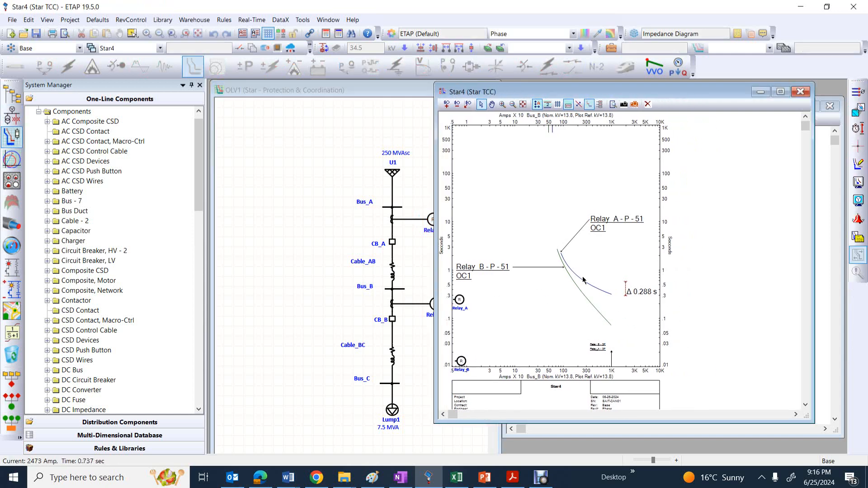
Slide the time-difference marker along the Relay_A and Relay_B curves to compare the margin near 3000 A and at about 1121 A
click(626, 292)
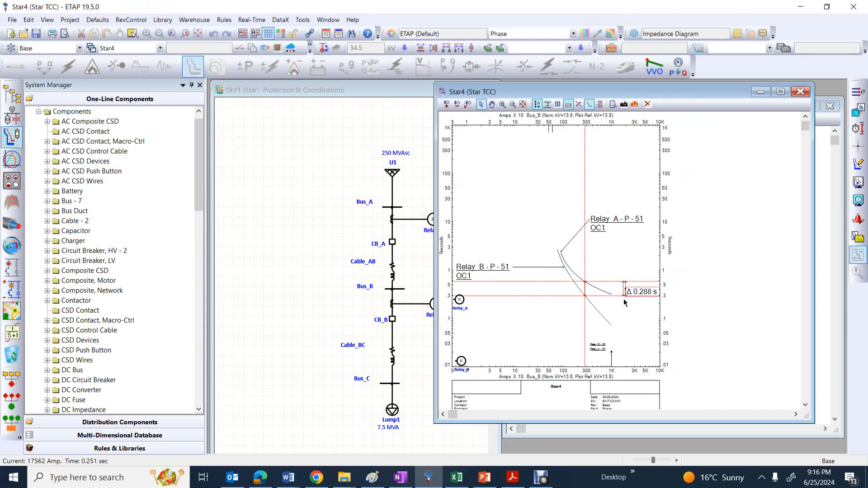
drag(584, 288, 586, 288)
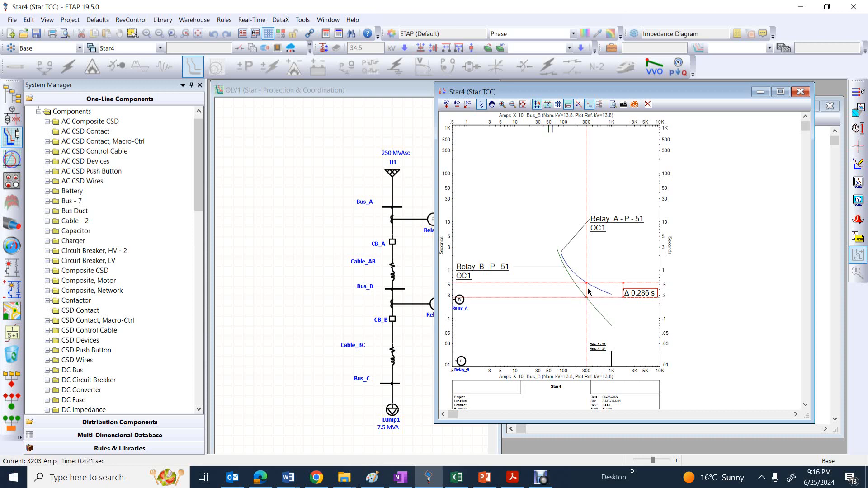
mouse_move(586, 284)
mouse_down()
mouse_move(563, 258)
mouse_move(566, 266)
mouse_up()
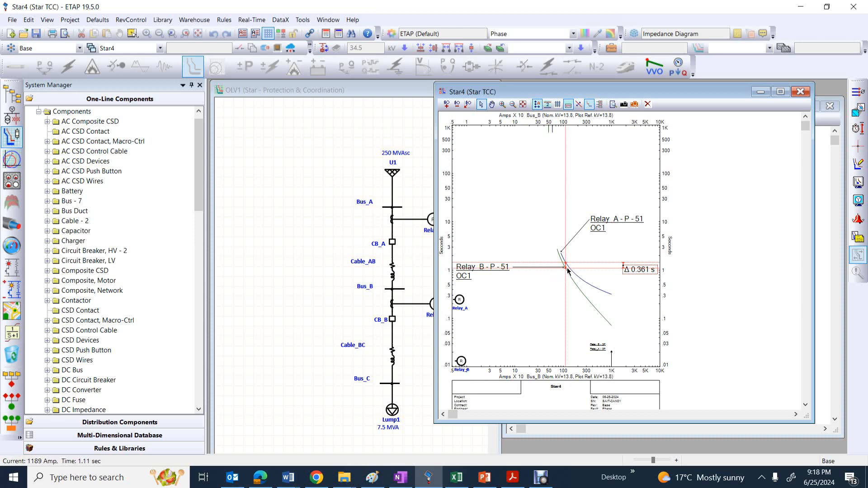
mouse_move(565, 268)
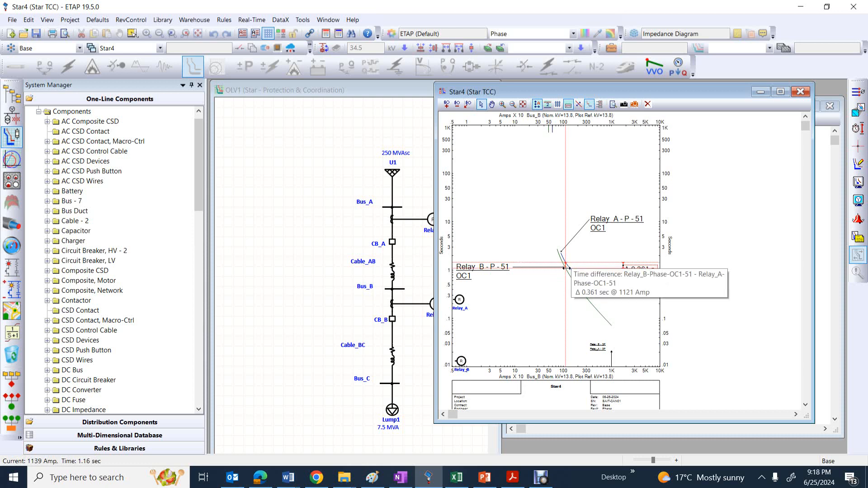
mouse_move(568, 270)
mouse_down()
mouse_move(595, 288)
mouse_move(587, 279)
mouse_up()
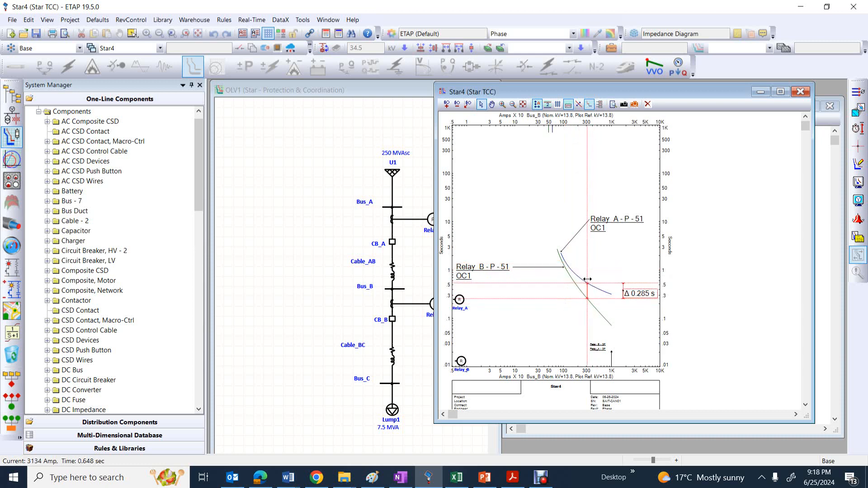
Switch to the OneNote notes, review both relays' trip times and margin check for the 1179 A fault, and return to ETAP
click(407, 284)
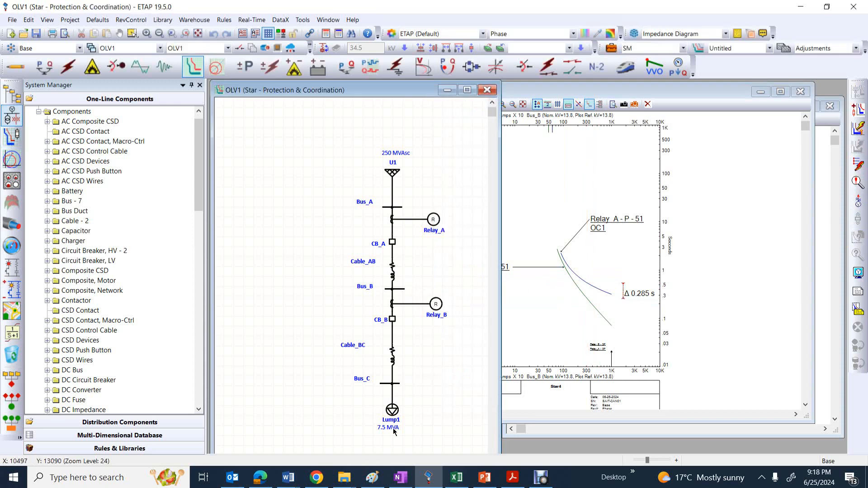
click(400, 477)
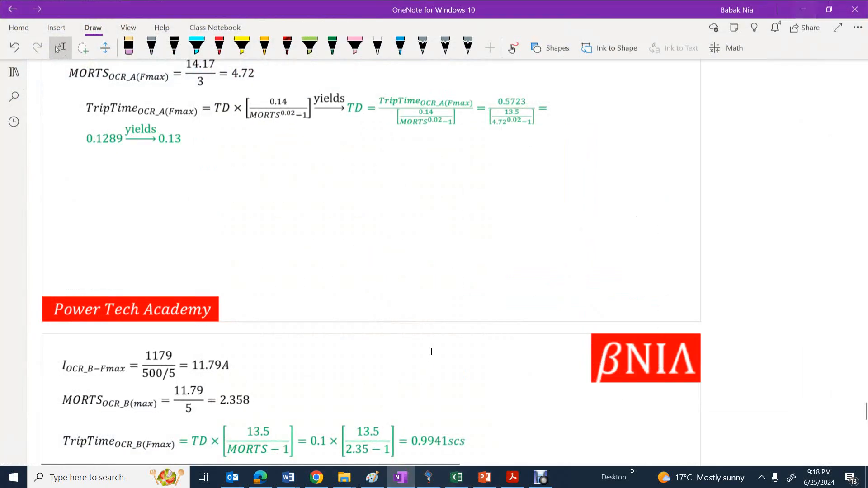
scroll(424, 332, down, 1)
scroll(424, 333, down, 2)
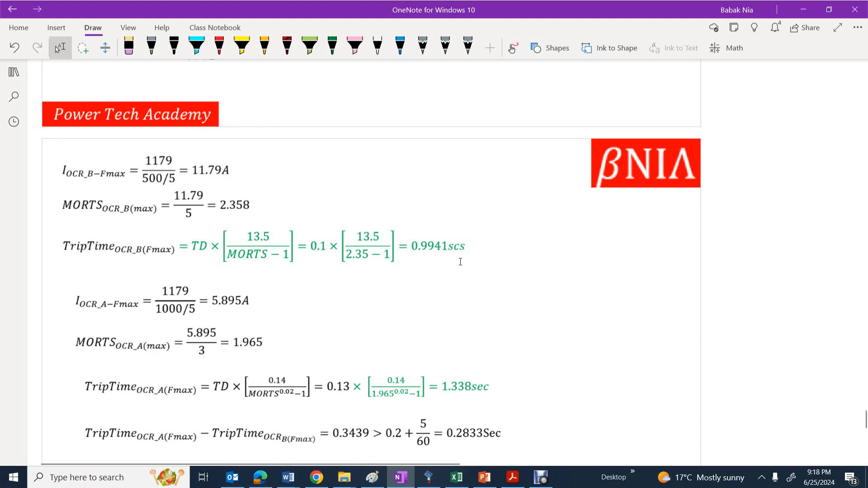
scroll(353, 279, down, 2)
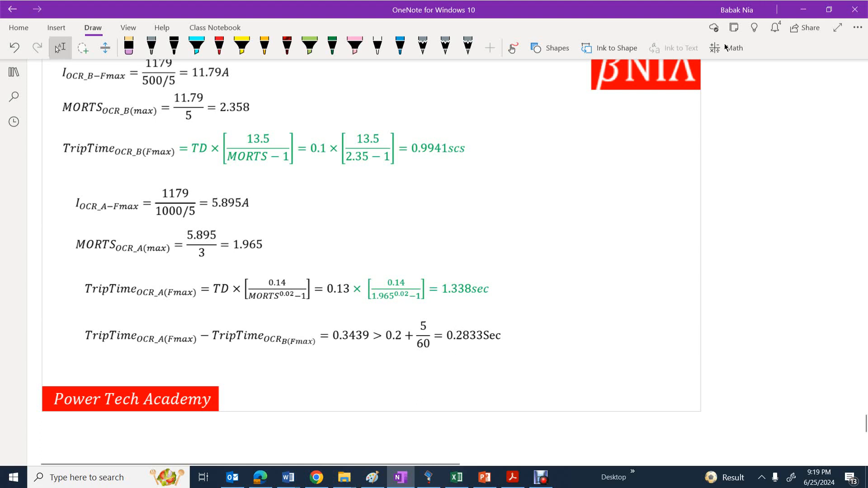
click(800, 10)
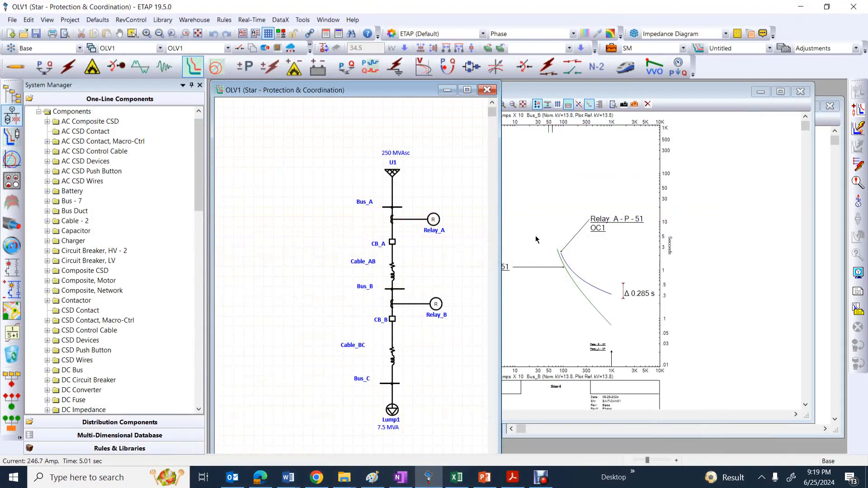